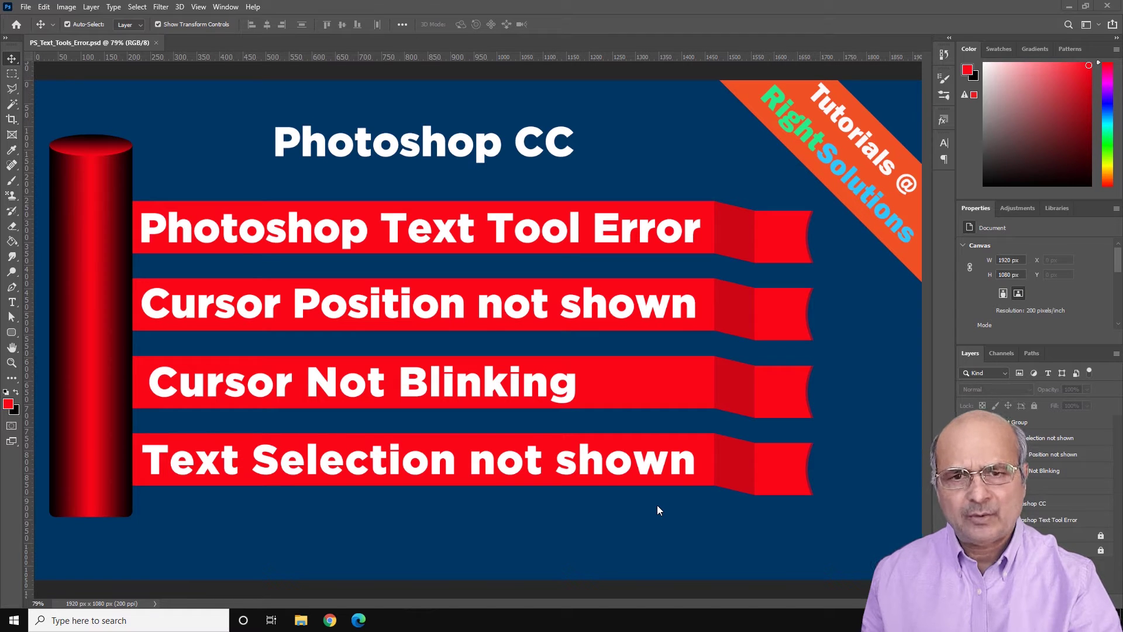
Step: Select the 'Cursor Position not shown' text layer by clicking its text on the canvas
click(313, 303)
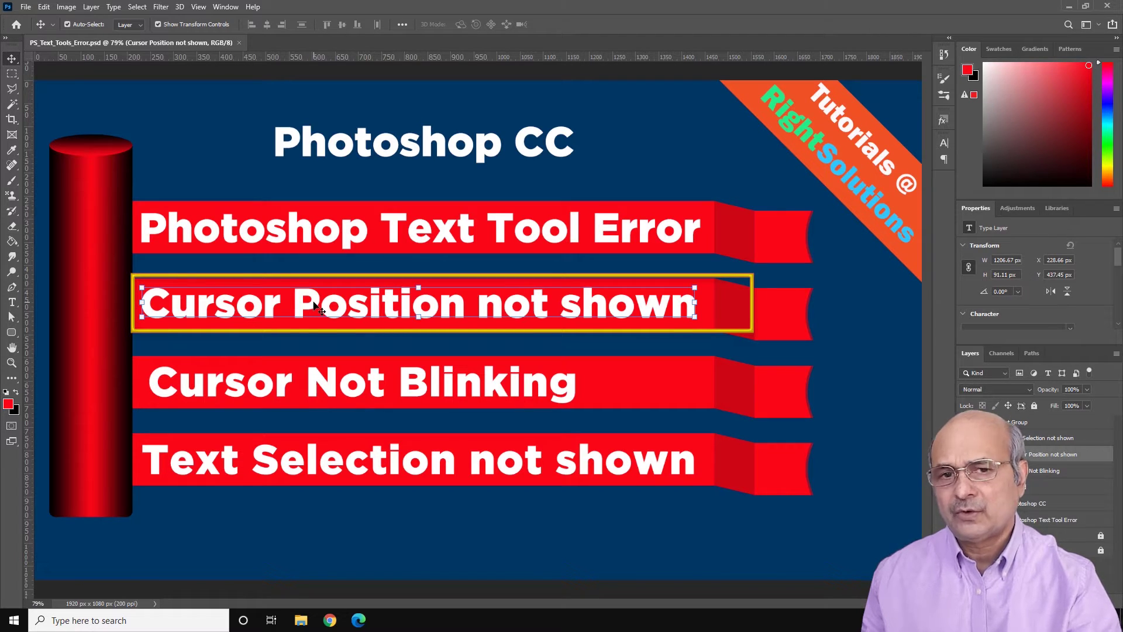
Step: Edit the 'Cursor Position not shown' line by removing a space inside Position, then commit it
double_click(600, 319)
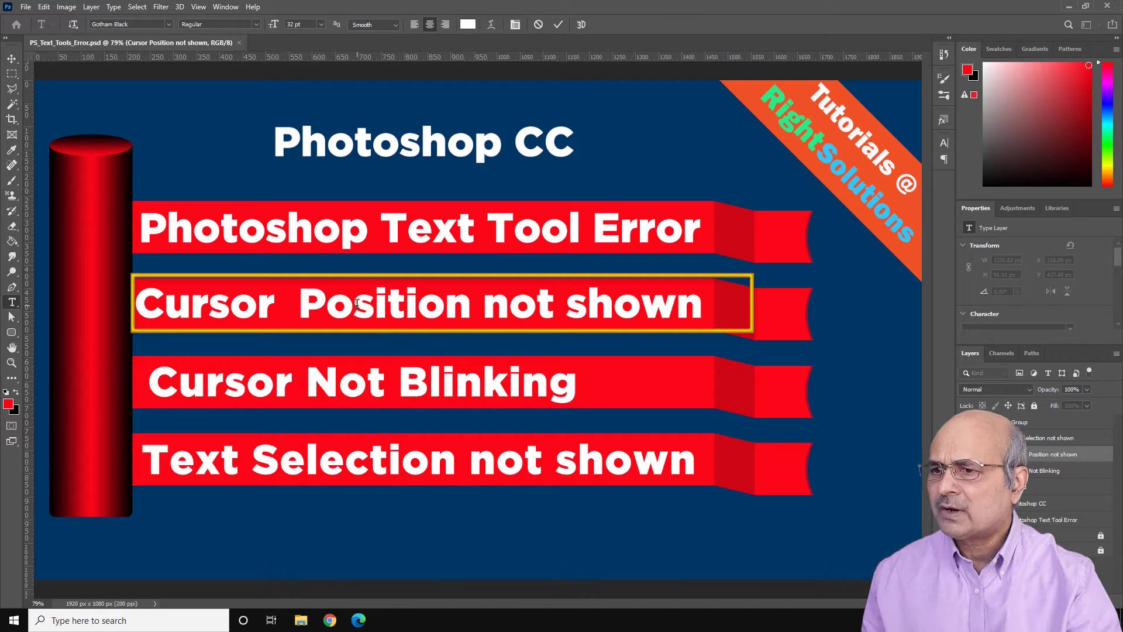
click(357, 303)
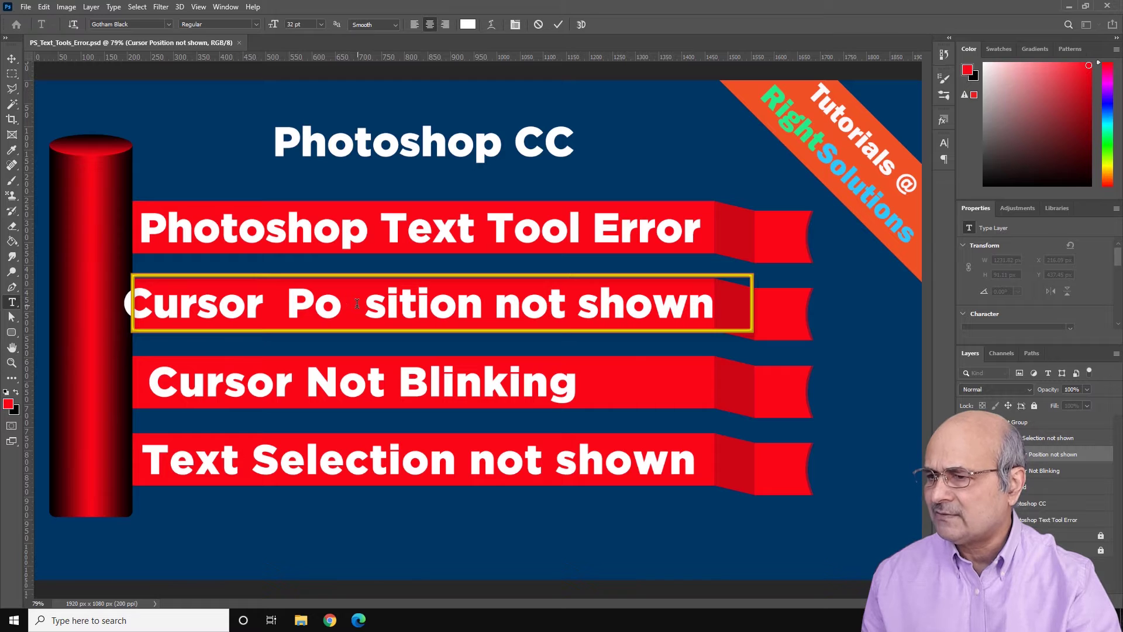
key(BackSpace)
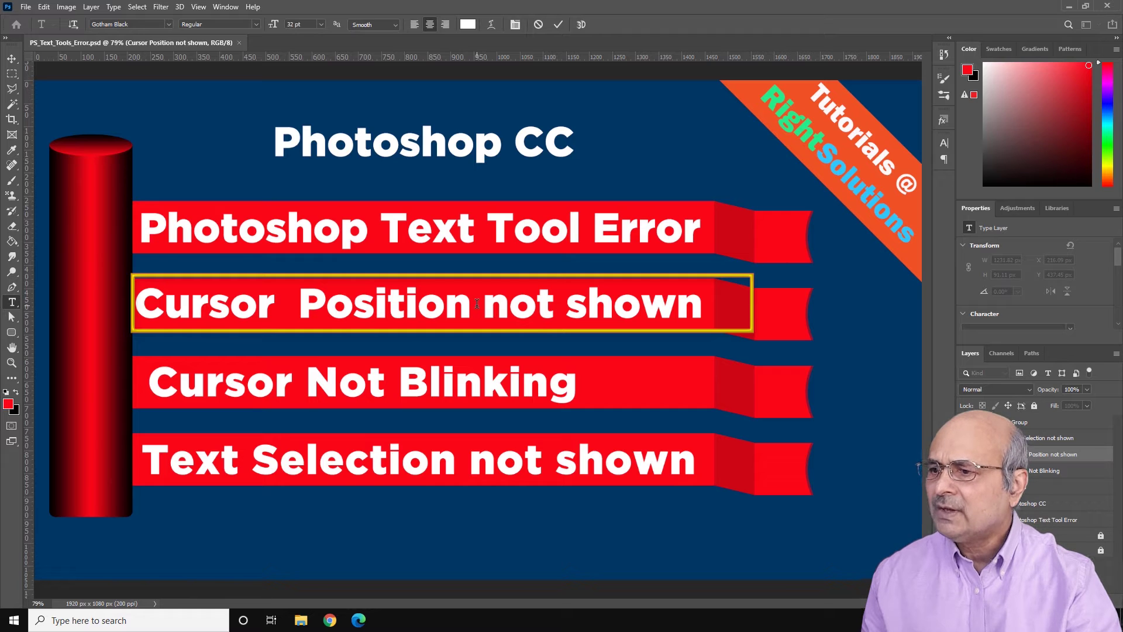
click(476, 305)
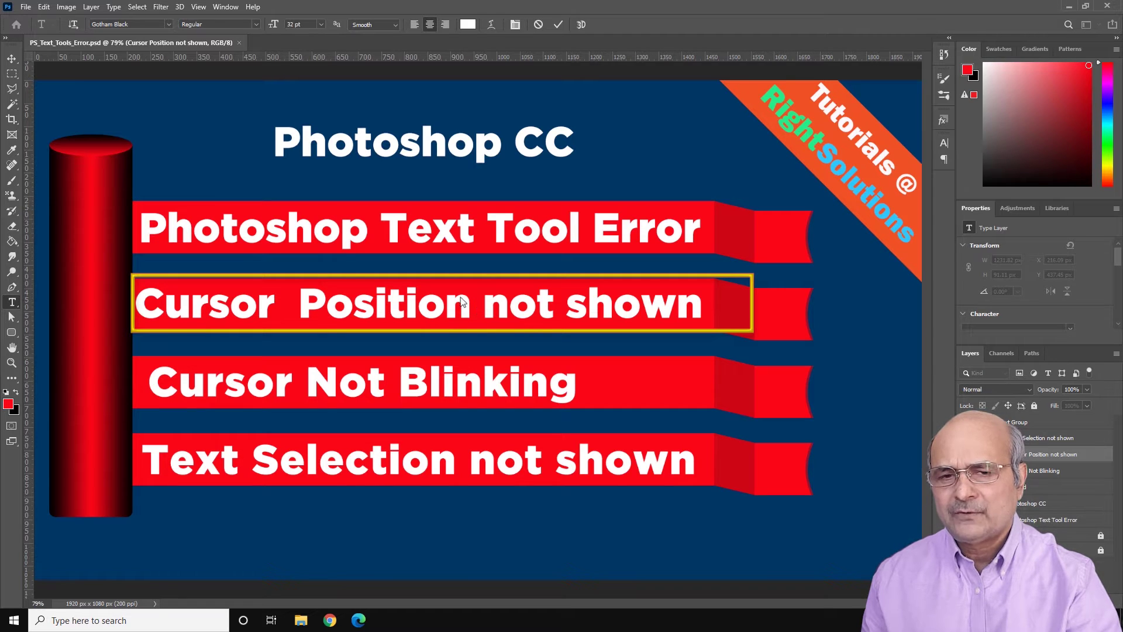
click(11, 61)
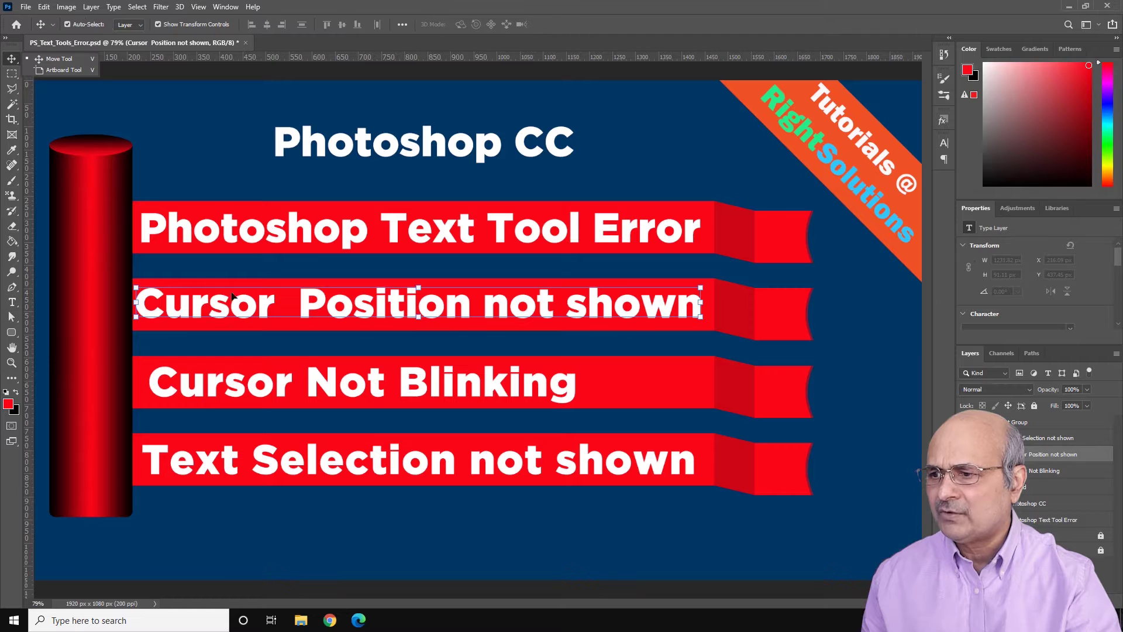
Step: Edit 'Cursor Not Blinking' by deleting extra and trailing spaces, then commit with the Move tool
click(319, 386)
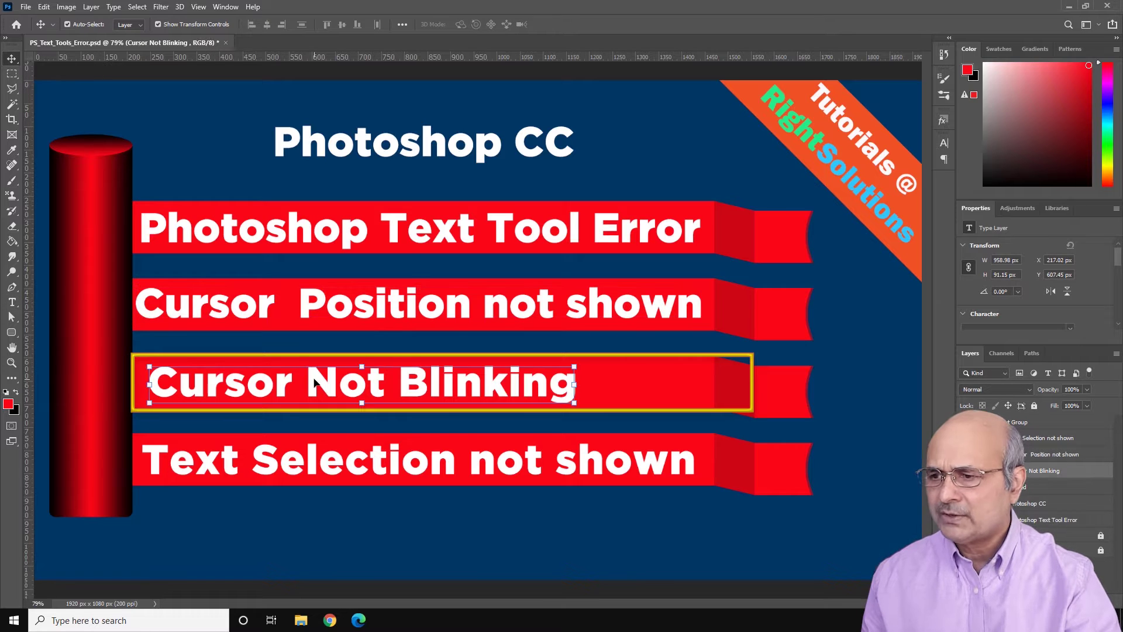
double_click(397, 384)
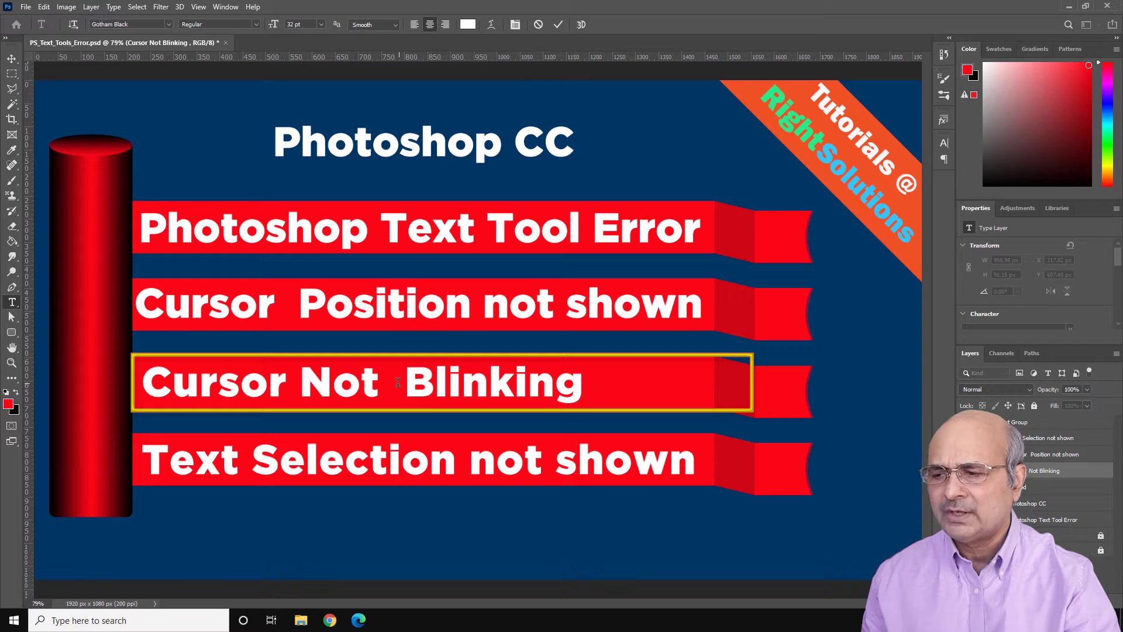
key(BackSpace)
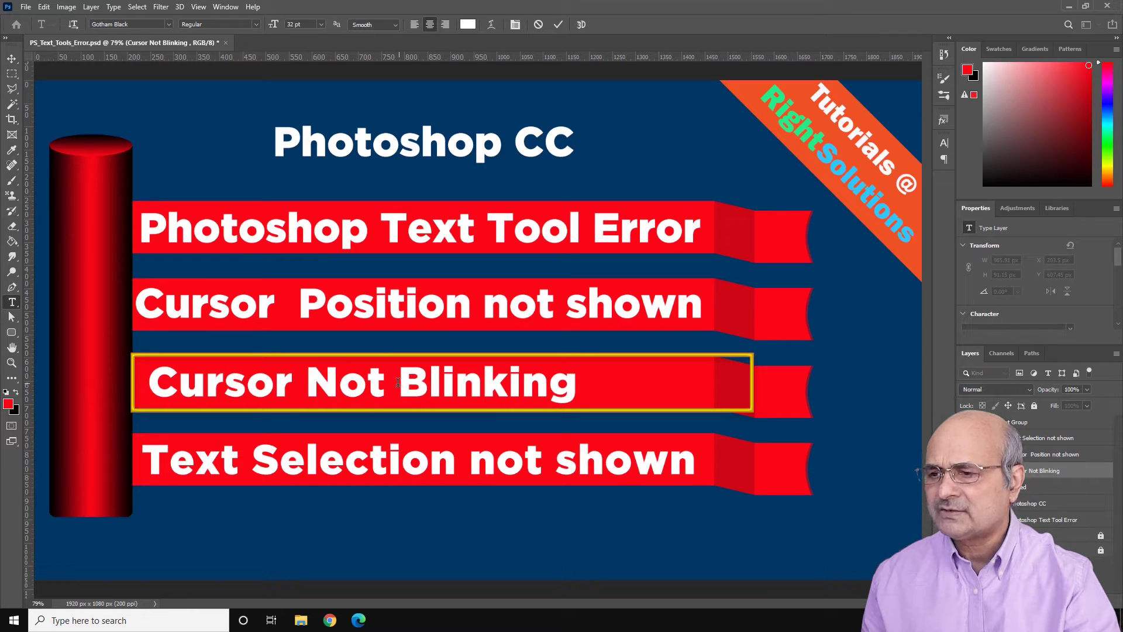
click(484, 381)
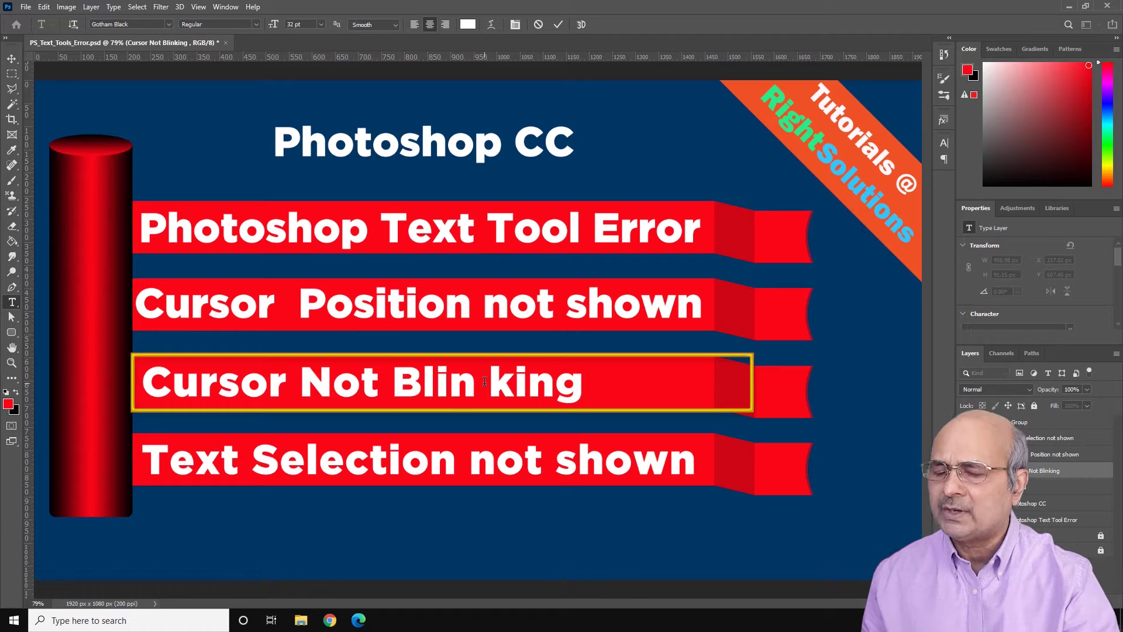
key(BackSpace)
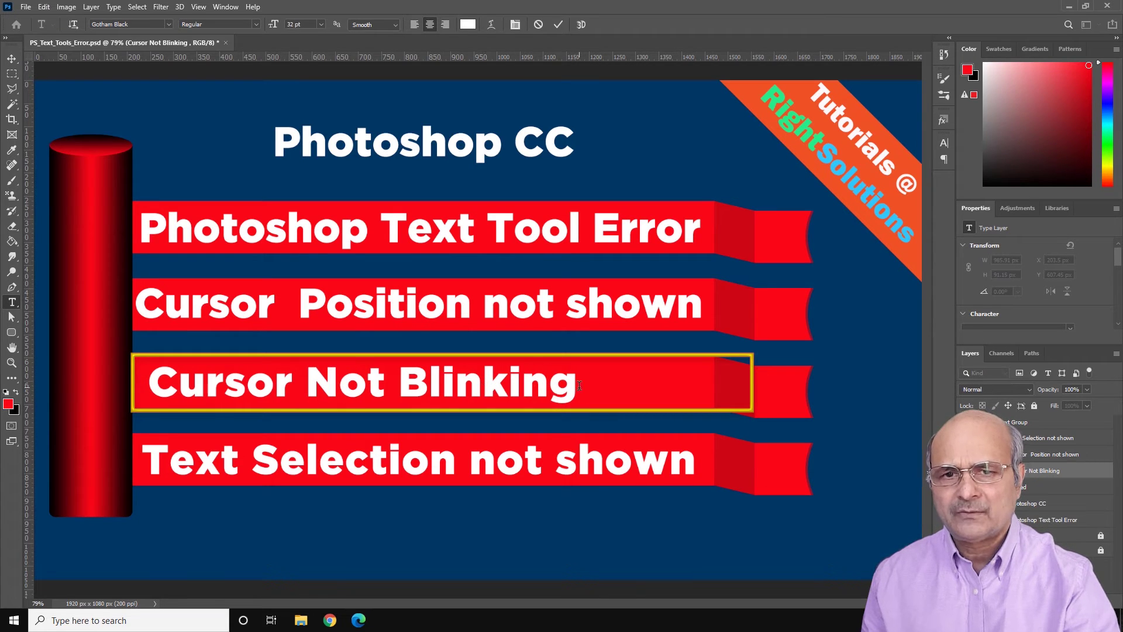
key(BackSpace)
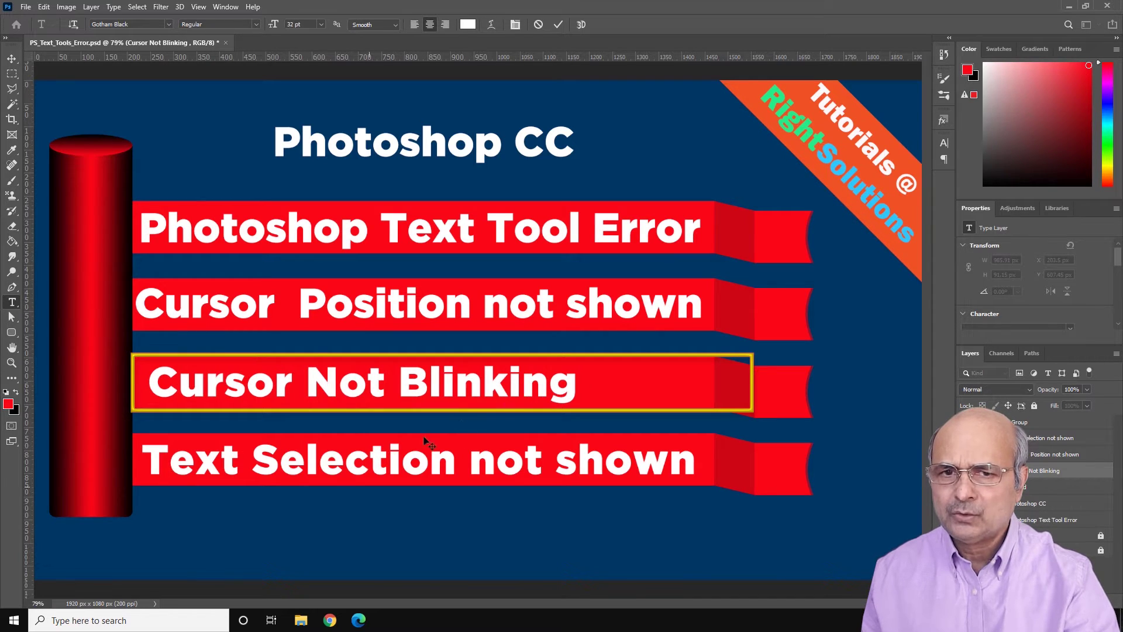
click(377, 465)
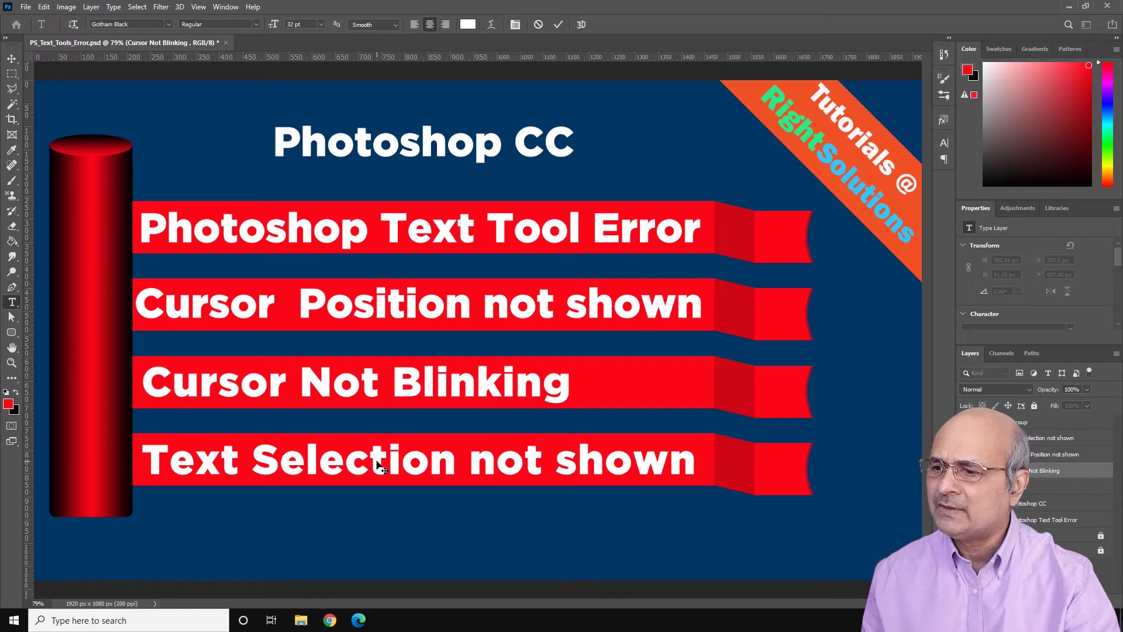
key(v)
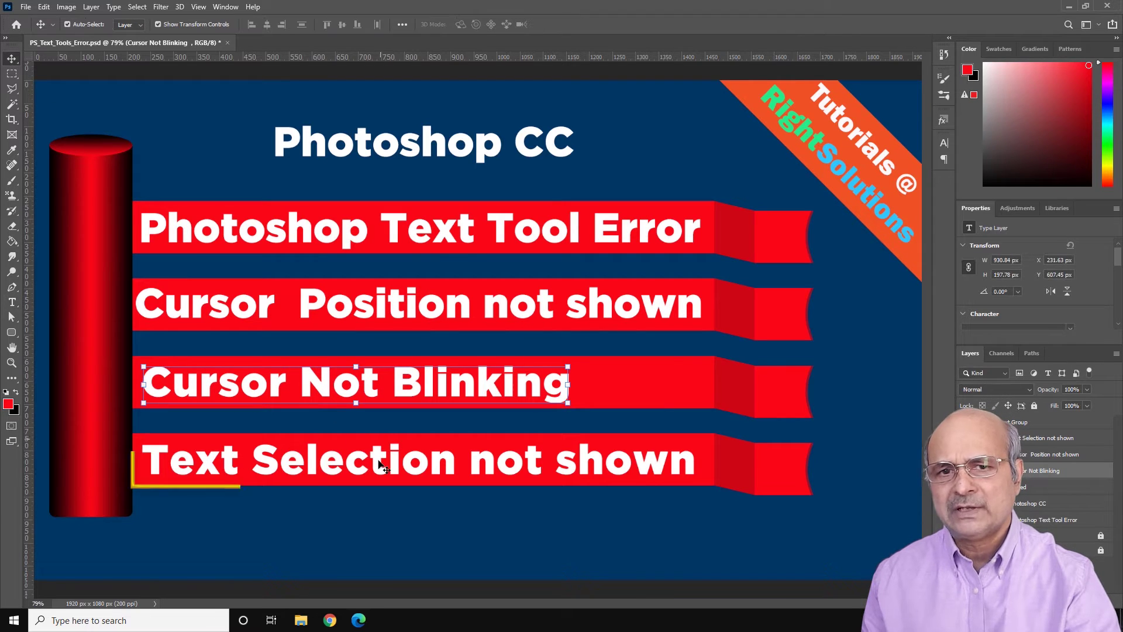
click(381, 465)
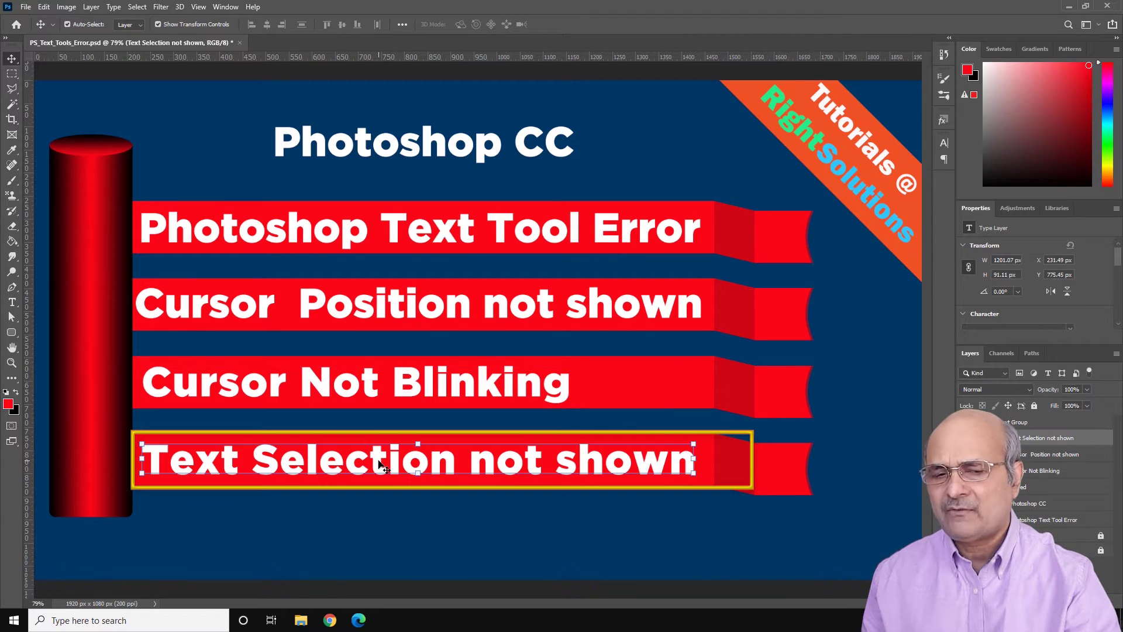
double_click(386, 465)
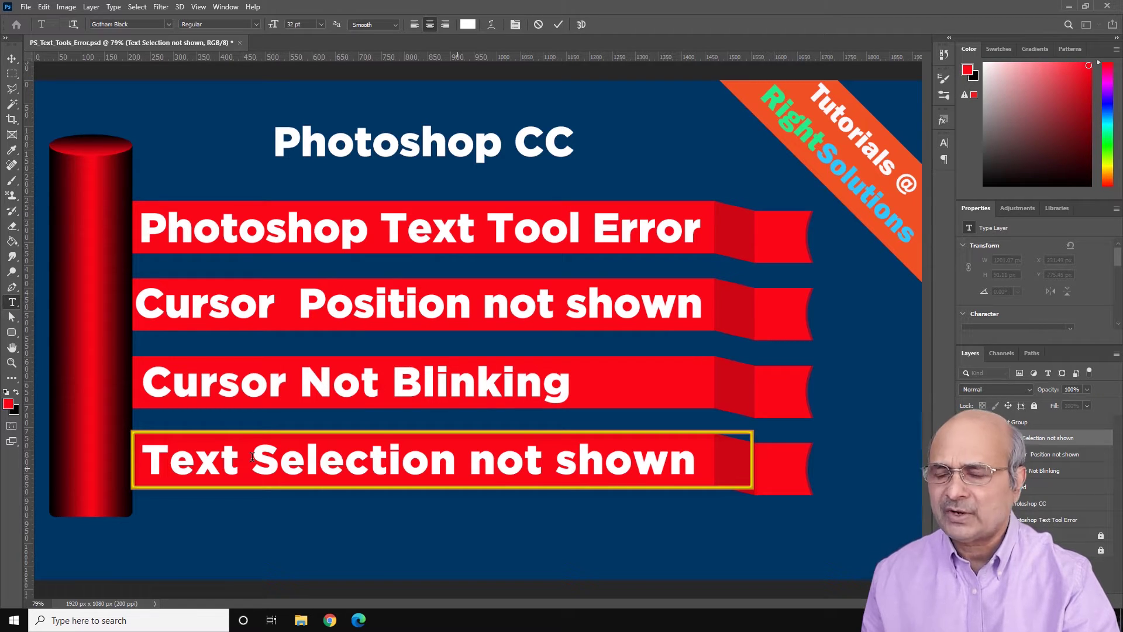
key(BackSpace)
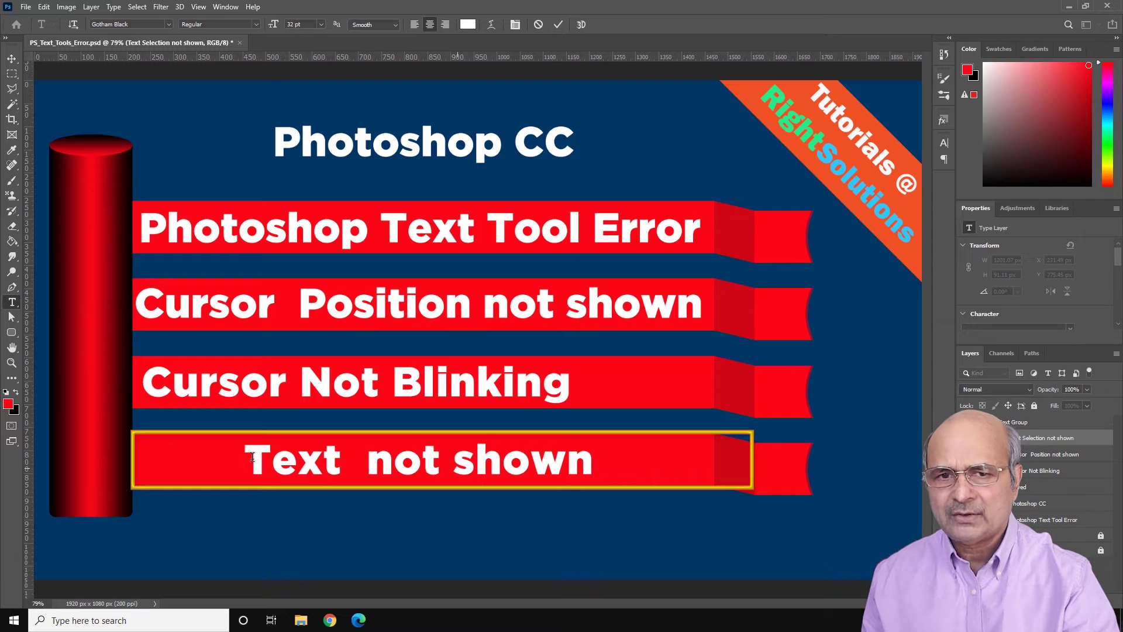
key(ctrl+z)
drag(314, 459, 632, 460)
key(BackSpace)
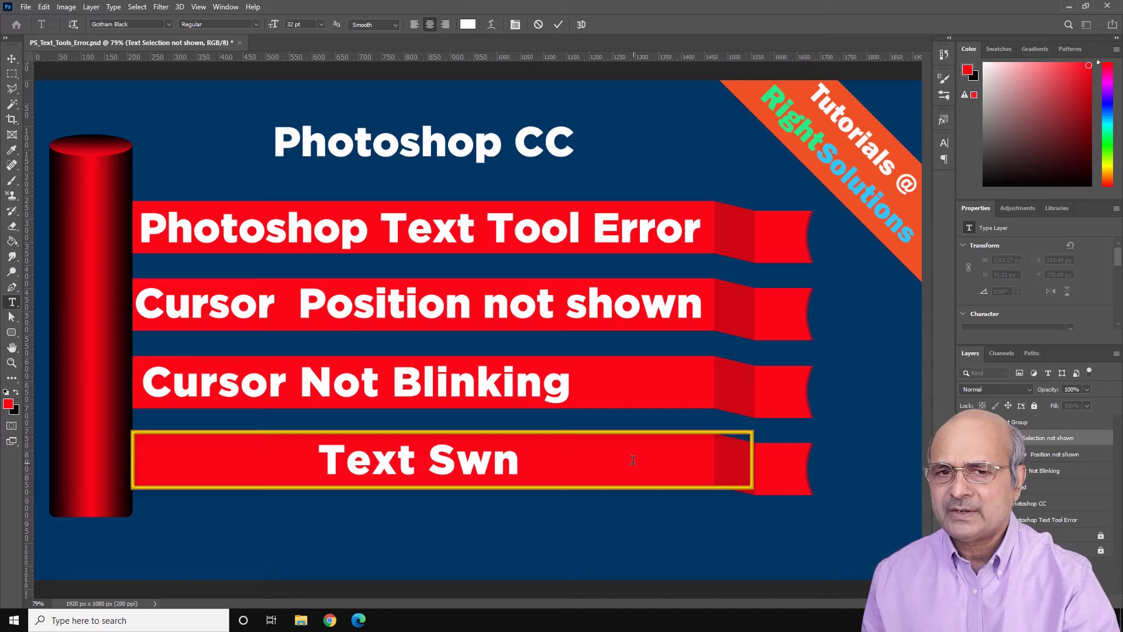
key(ctrl+z)
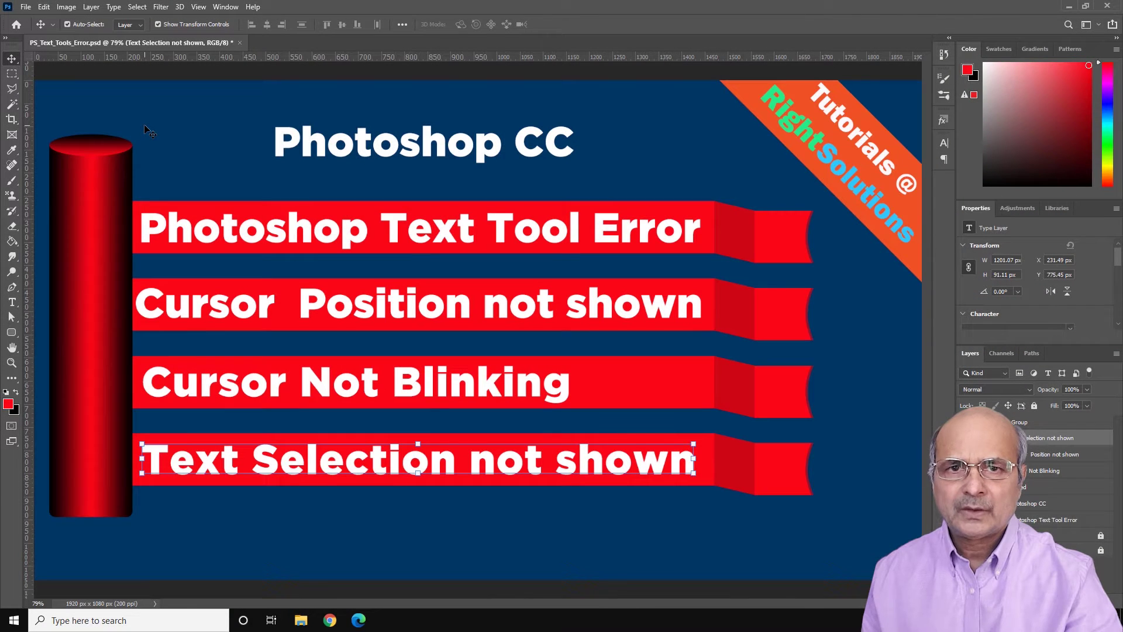
Step: Commit the text edit and close PS_Text_Tools_Error.psd, saving its changes
click(682, 539)
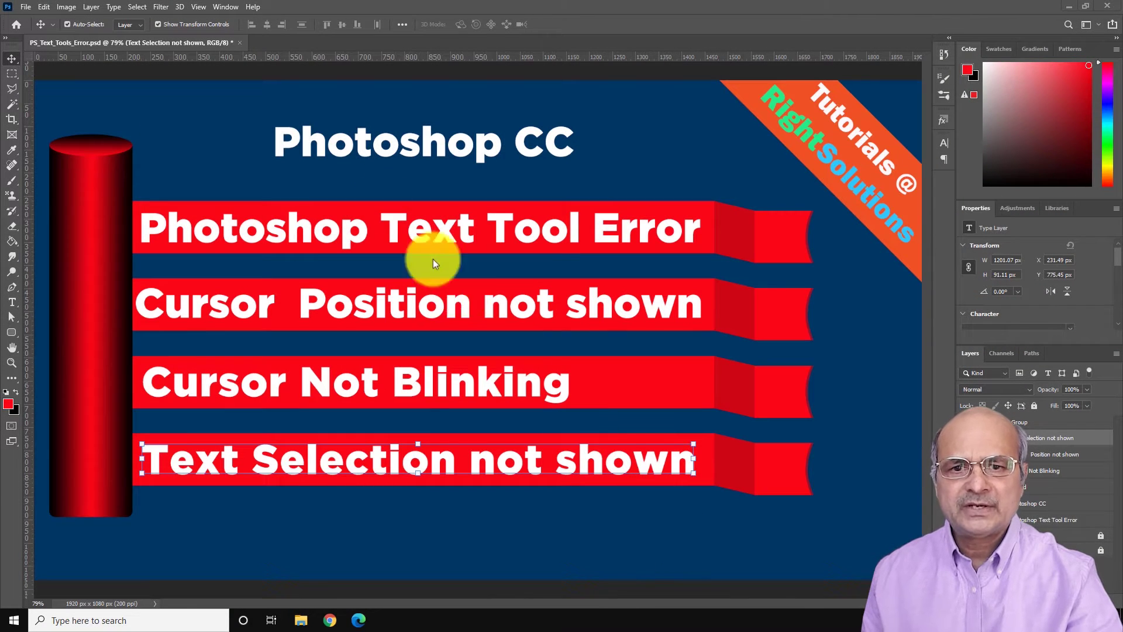
click(239, 42)
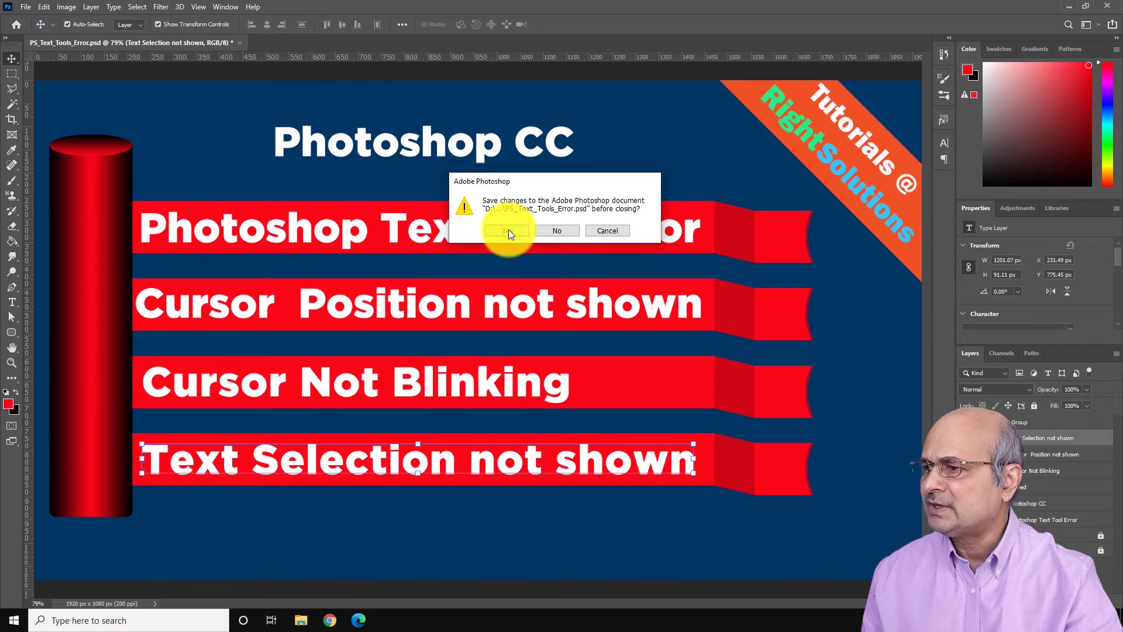
click(508, 229)
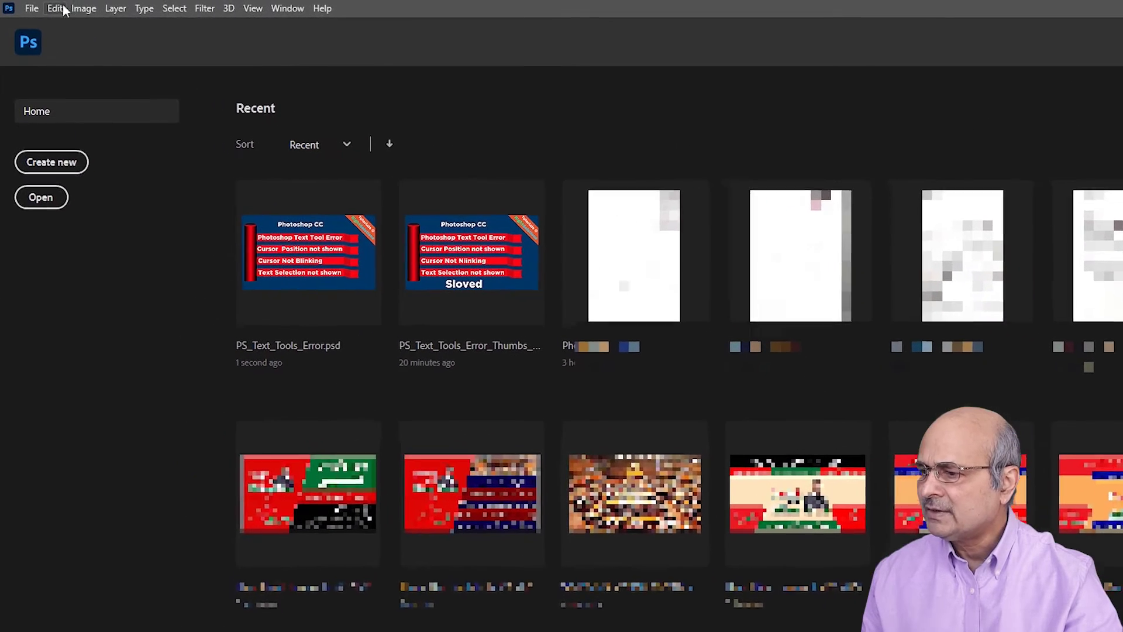
Step: Go to Edit > Preferences > Performance to show the graphics processor settings
click(44, 7)
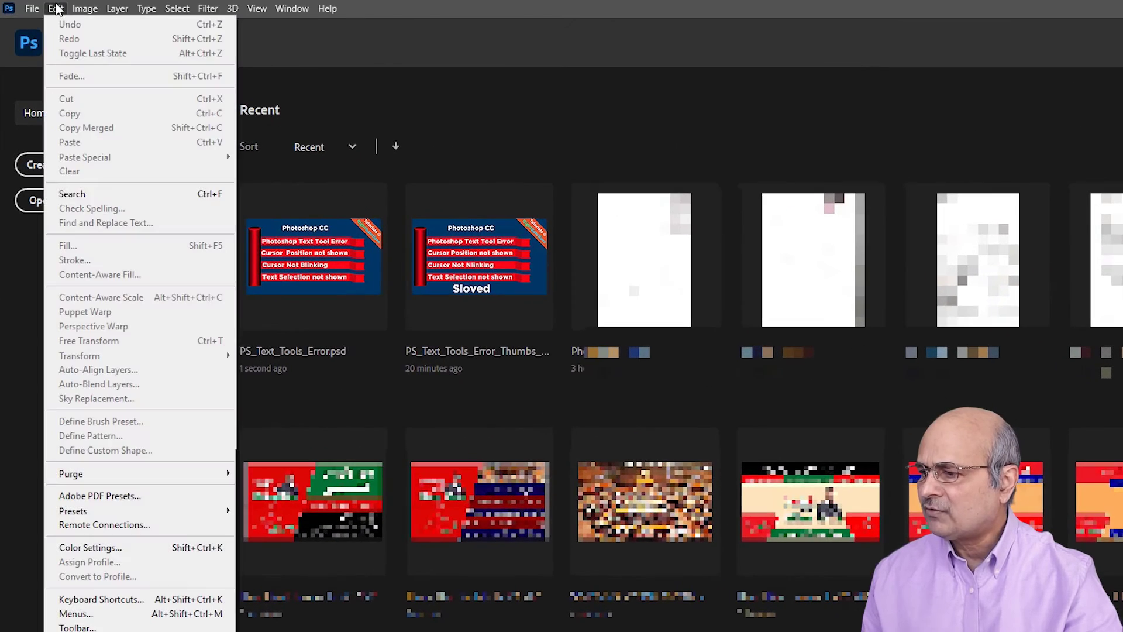
mouse_move(164, 547)
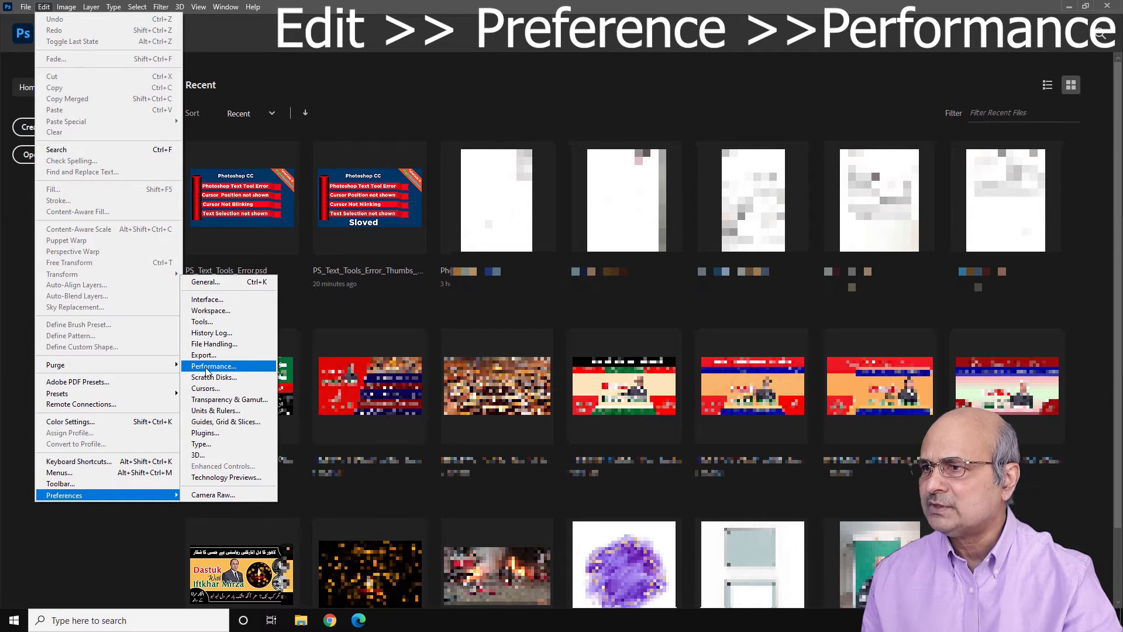
click(206, 369)
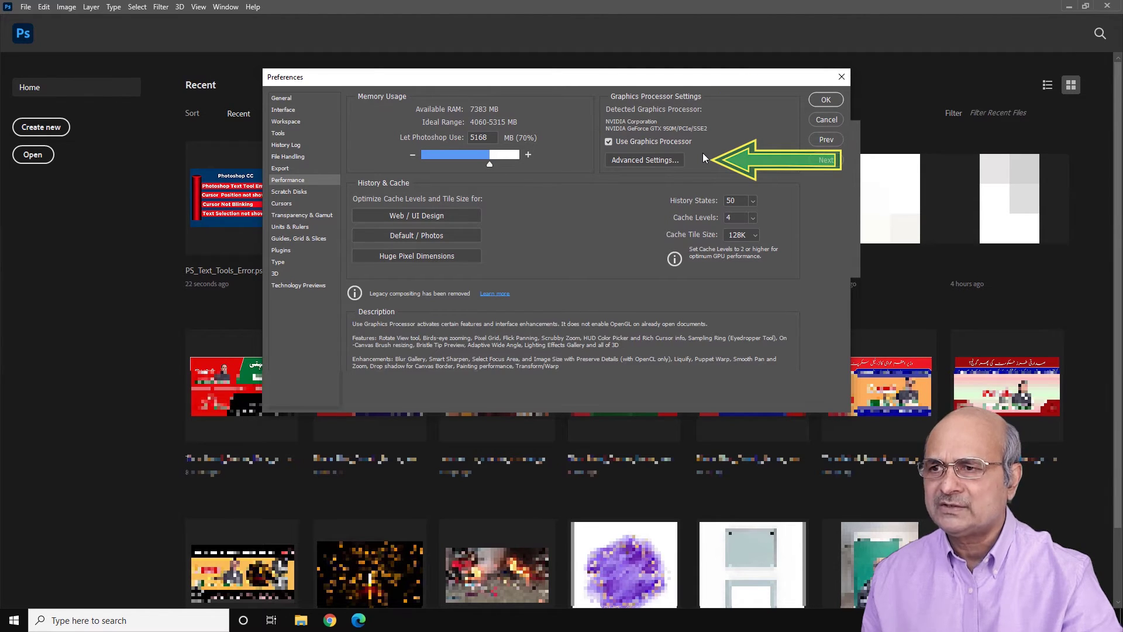
Step: Set Advanced Graphics Processor Drawing Mode to Advanced and confirm both dialogs with OK
click(654, 161)
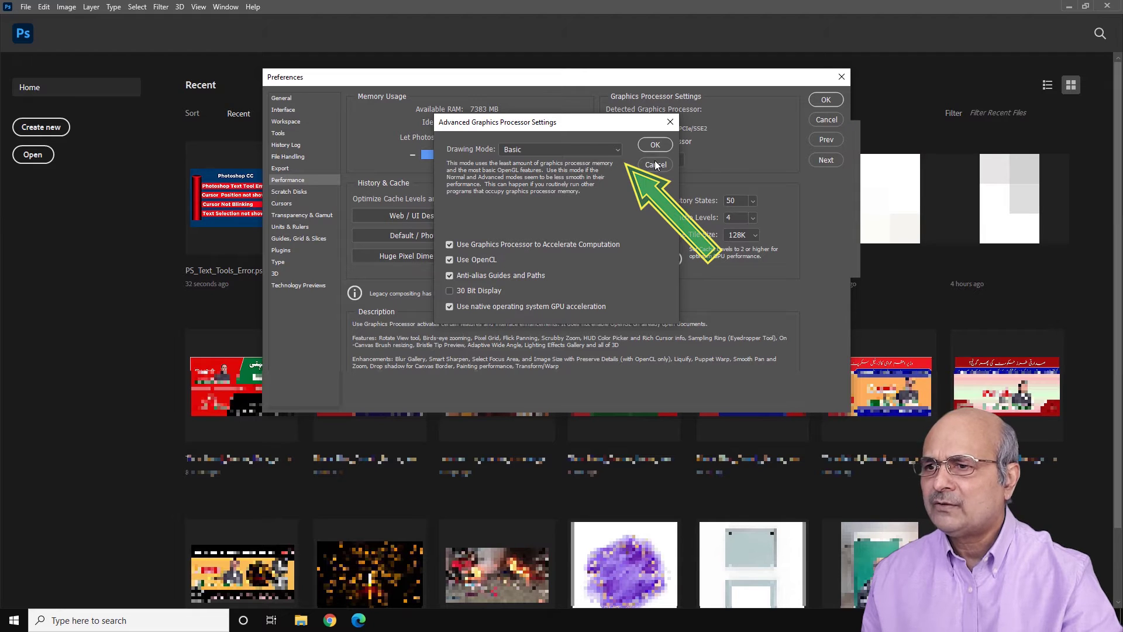
click(605, 150)
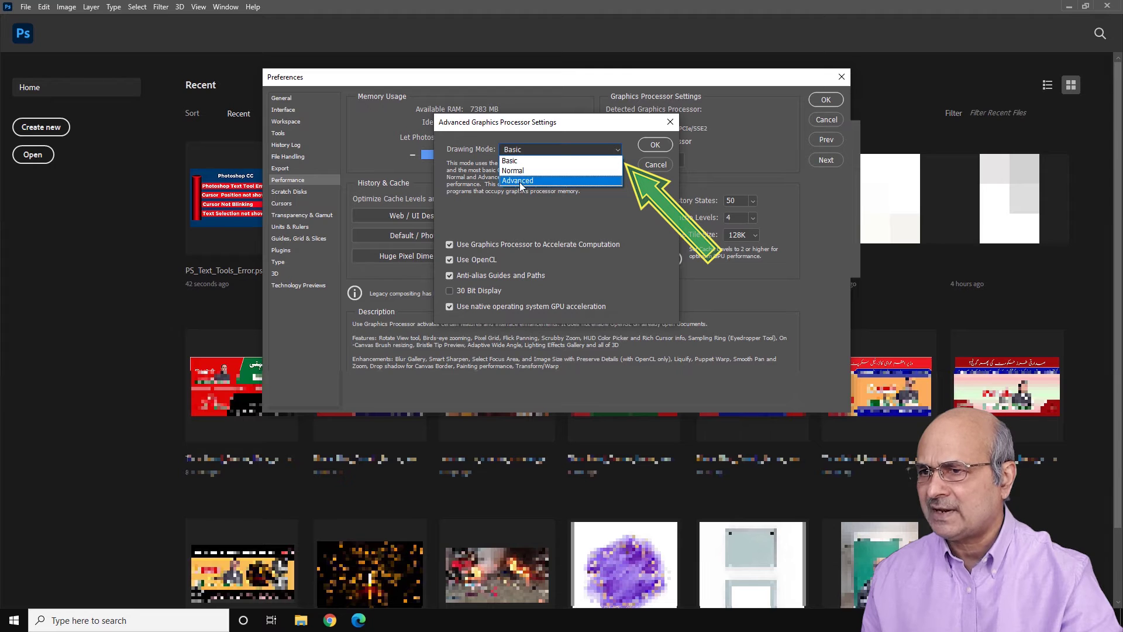
click(520, 181)
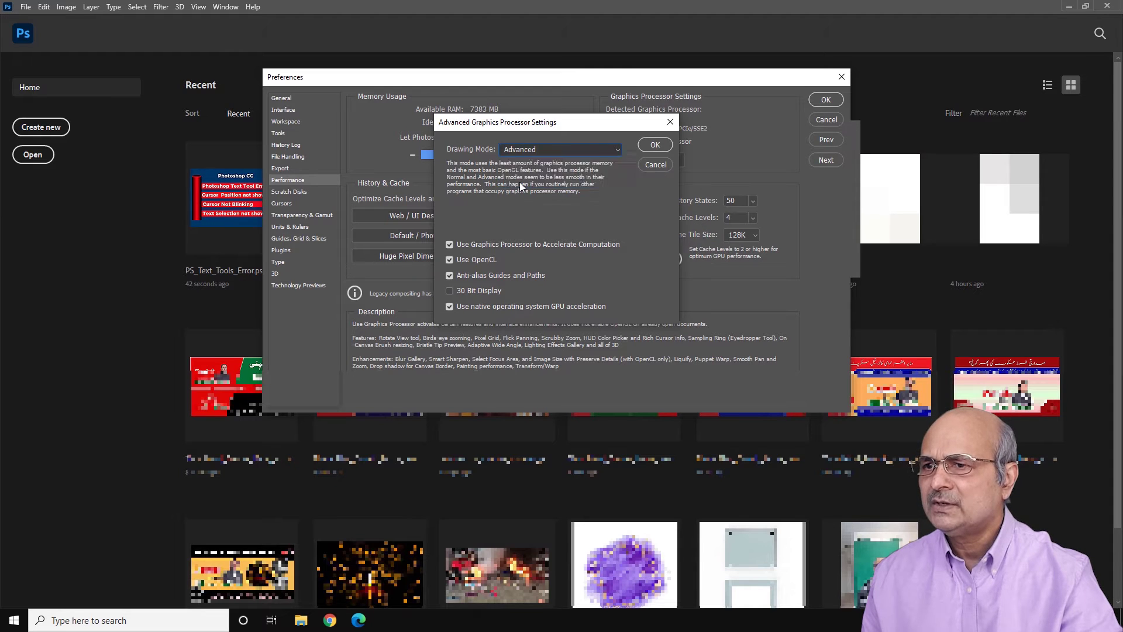
click(654, 145)
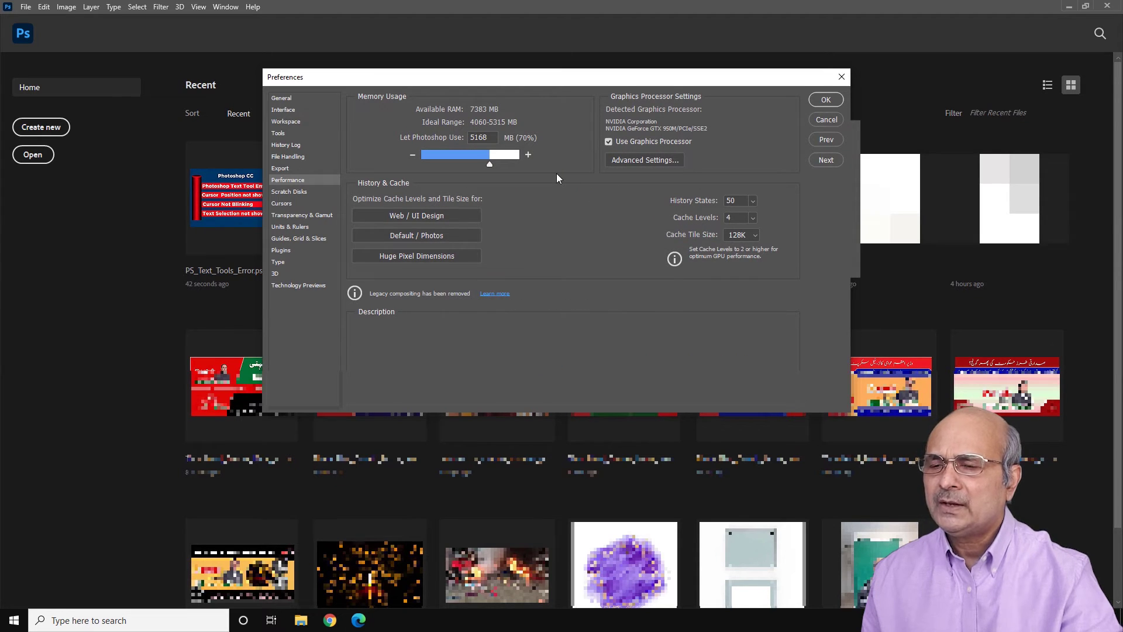
click(822, 99)
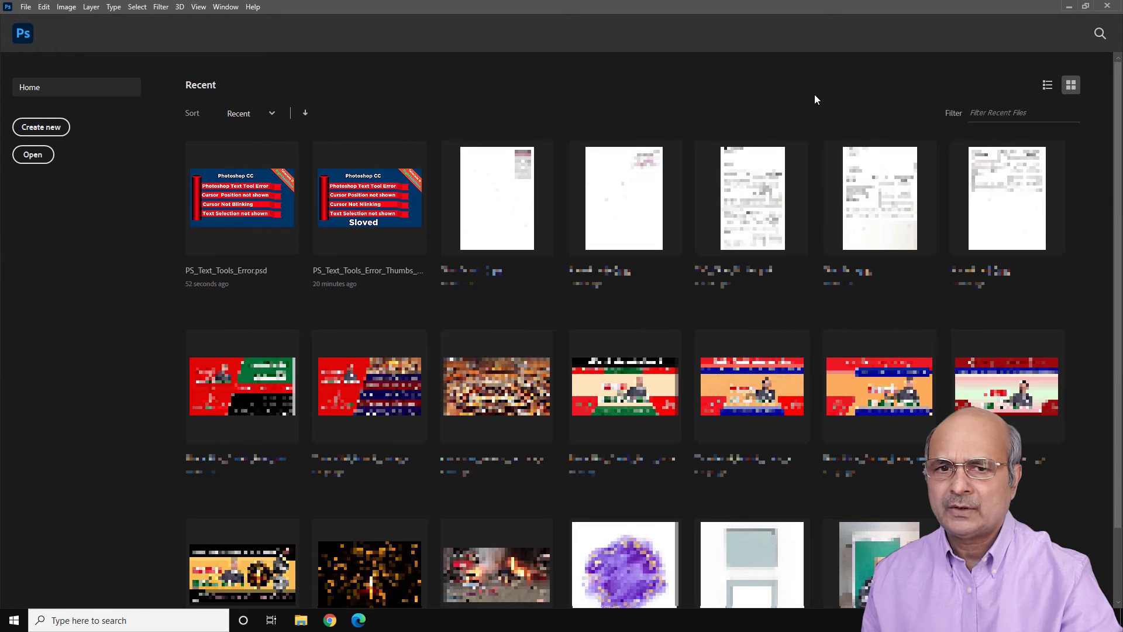
Step: Reopen PS_Text_Tools_Error.psd from Recent and edit and commit the 'Photoshop Text Tool Error' line
click(240, 206)
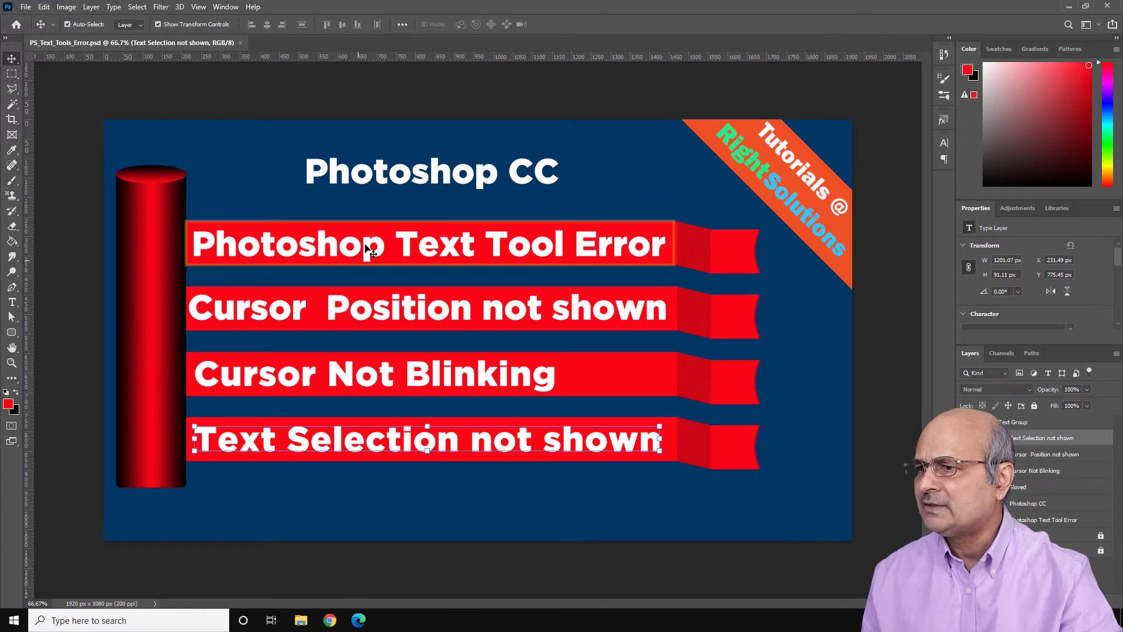
double_click(368, 250)
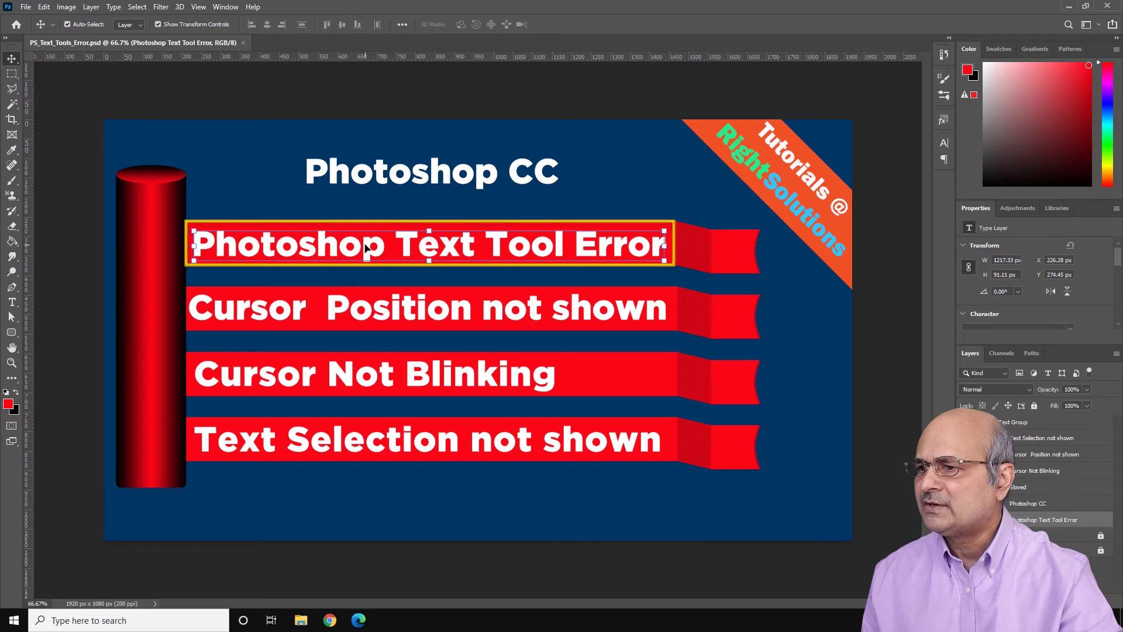
click(367, 248)
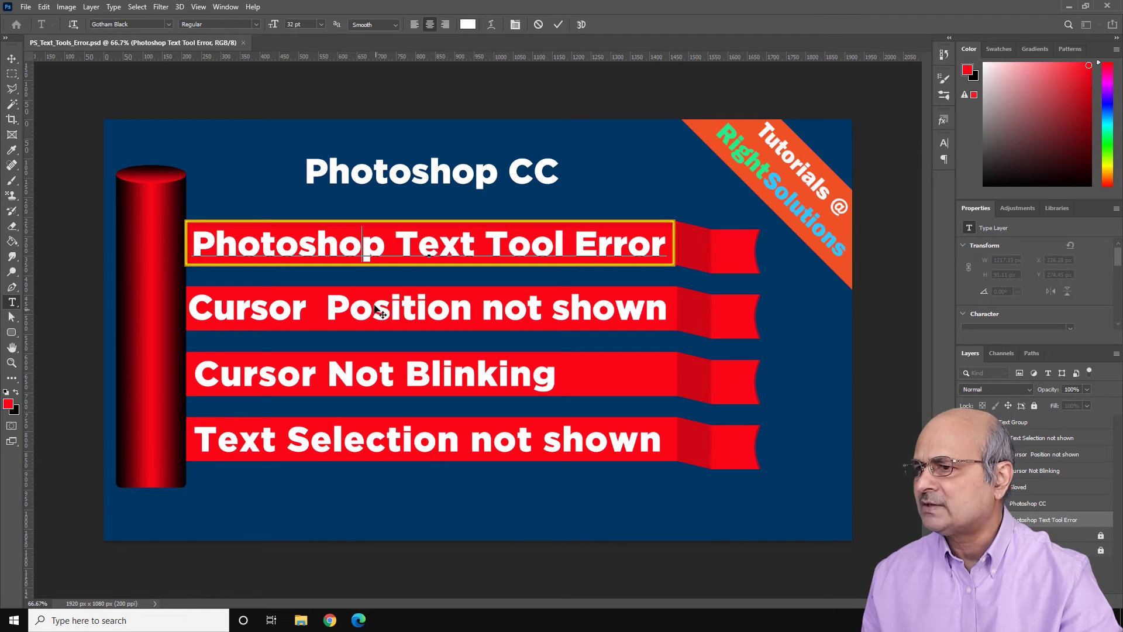
click(12, 59)
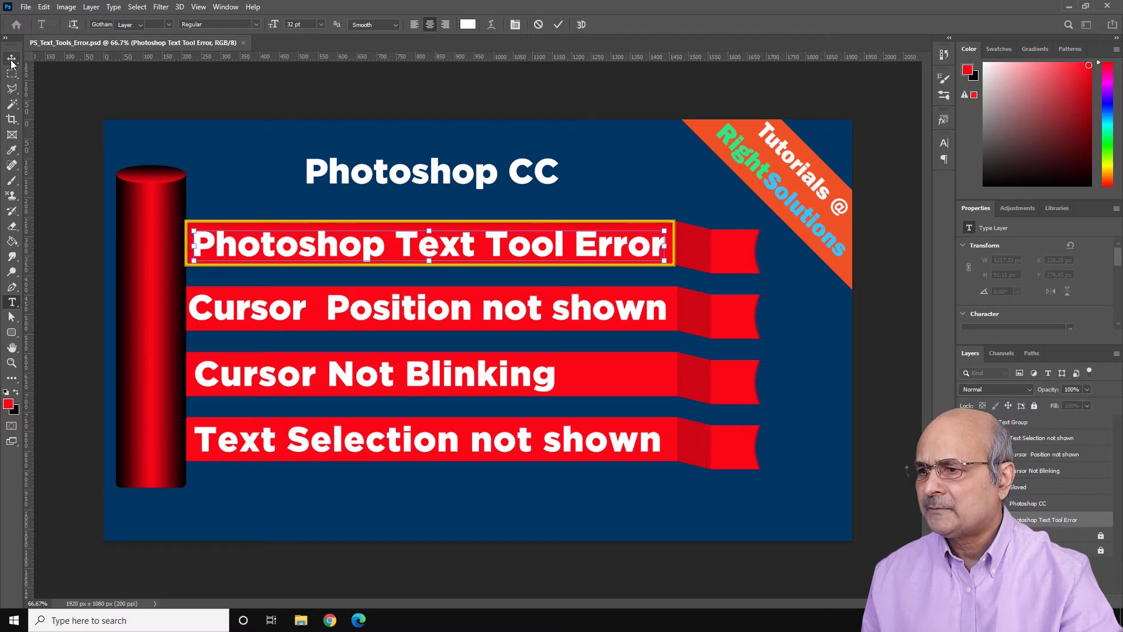
double_click(405, 315)
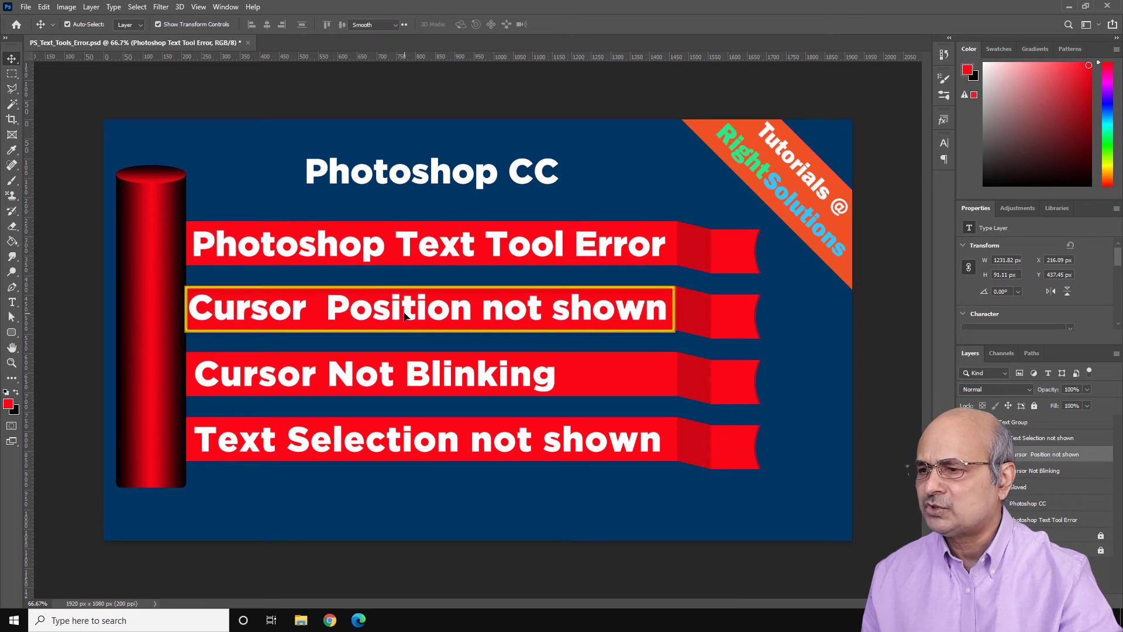
Step: Place an insertion point in 'Cursor Position not shown' and commit that edit
click(386, 310)
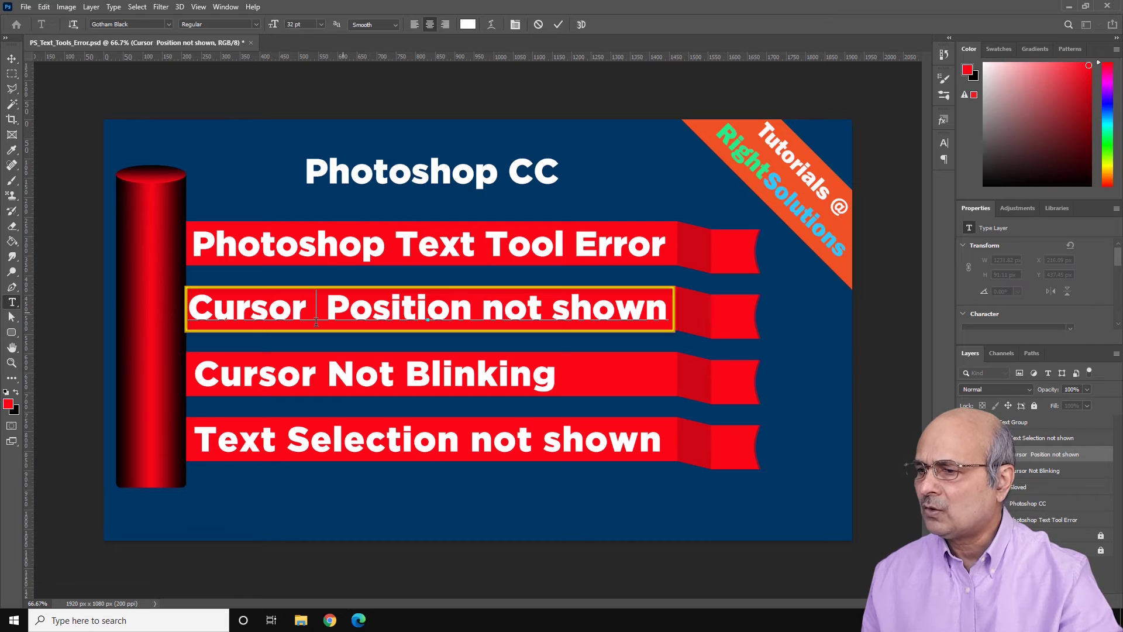
key(Escape)
key(v)
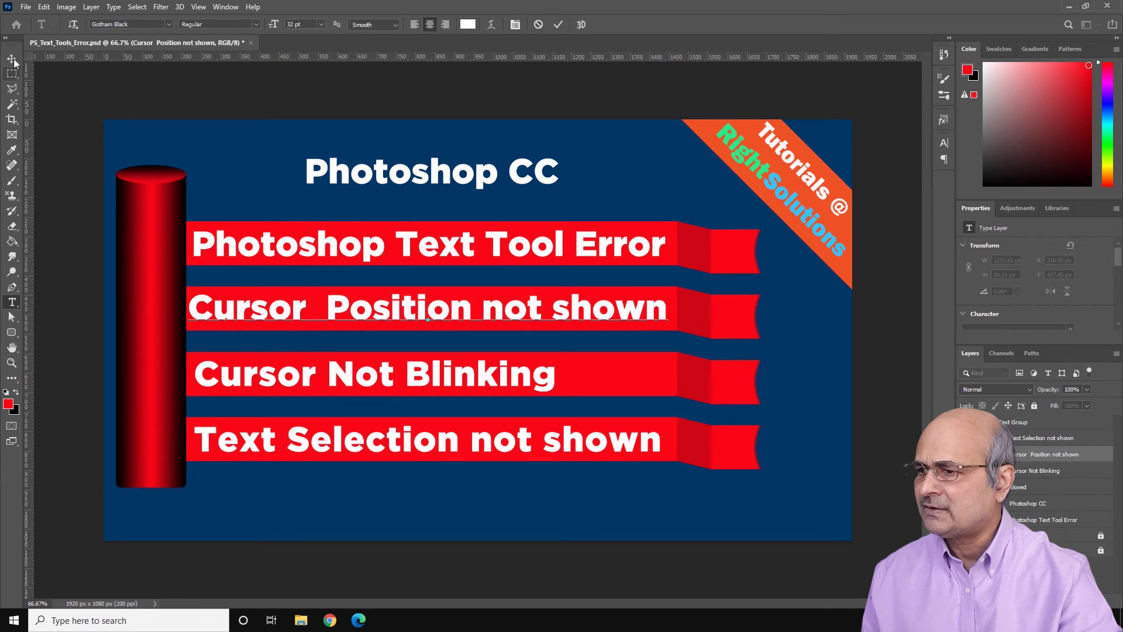
Step: Edit 'Cursor Not Blinking' with the Type tool, moving the cursor via arrows and Home, then commit
key(t)
click(325, 374)
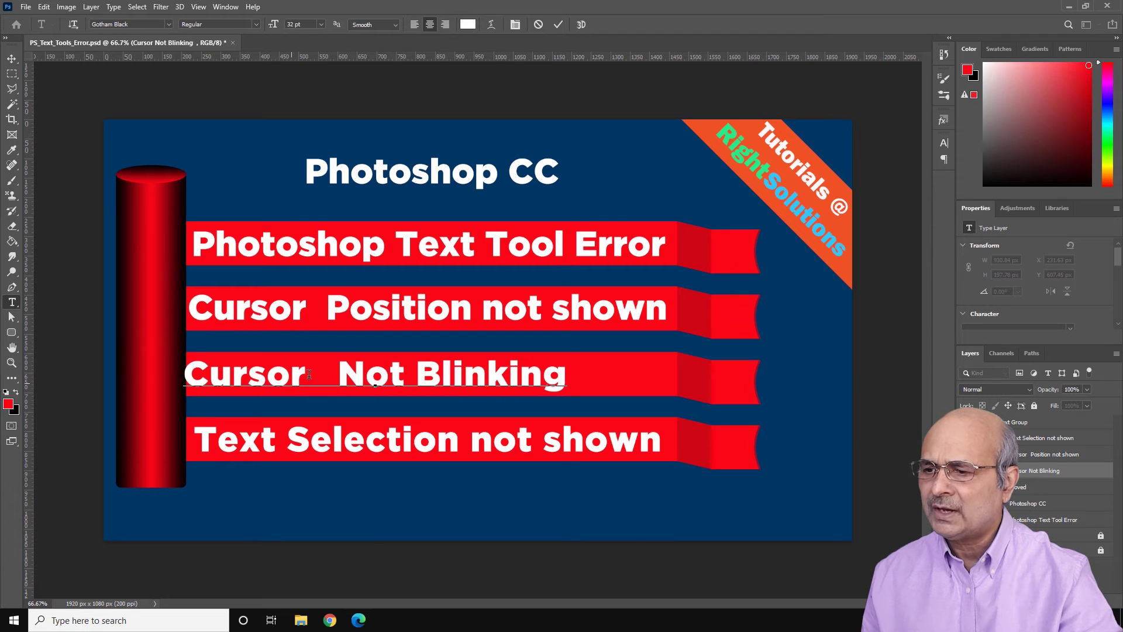
key(Right)
key(Right)
key(Right)
key(Right)
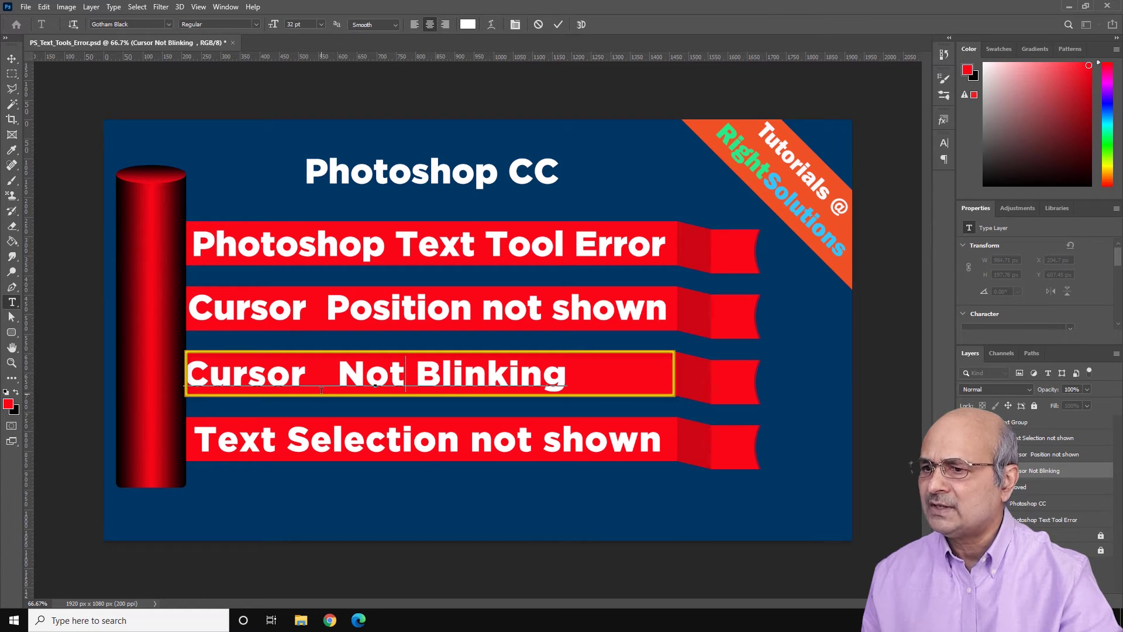
key(Right)
key(Right)
key(Right)
key(Right)
key(Right)
key(Right)
key(Right)
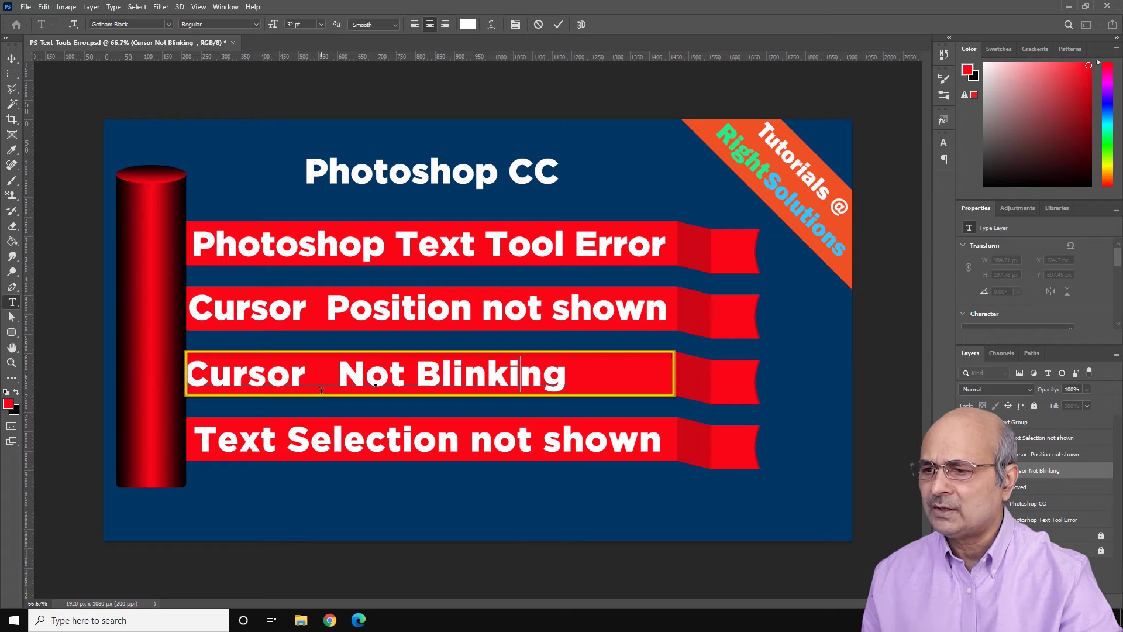
key(Home)
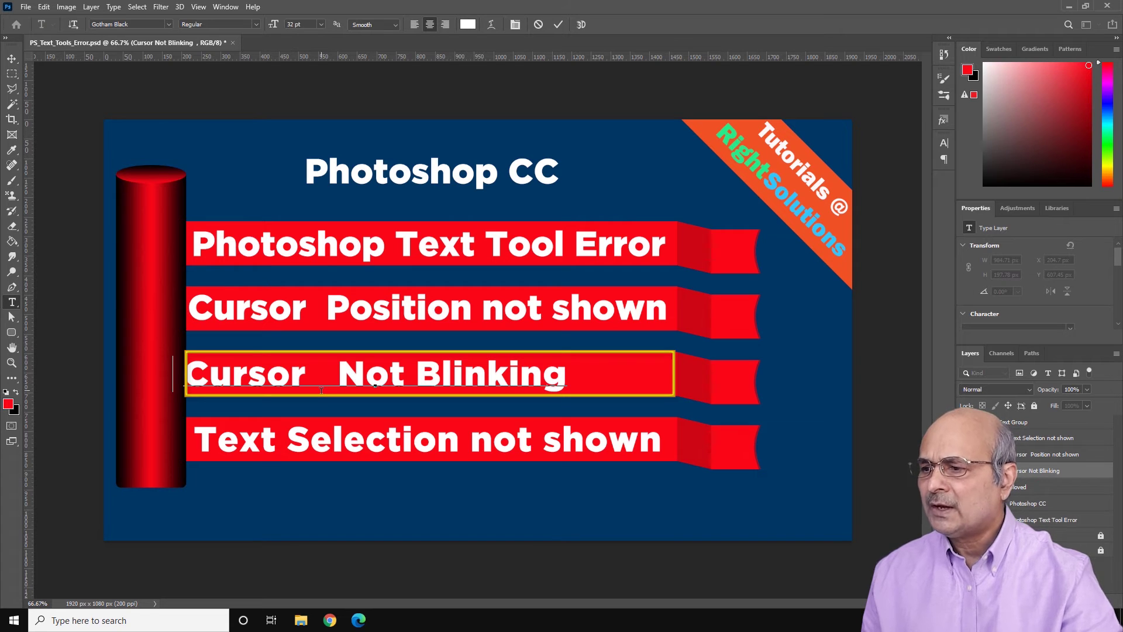
key(ctrl+Return)
key(v)
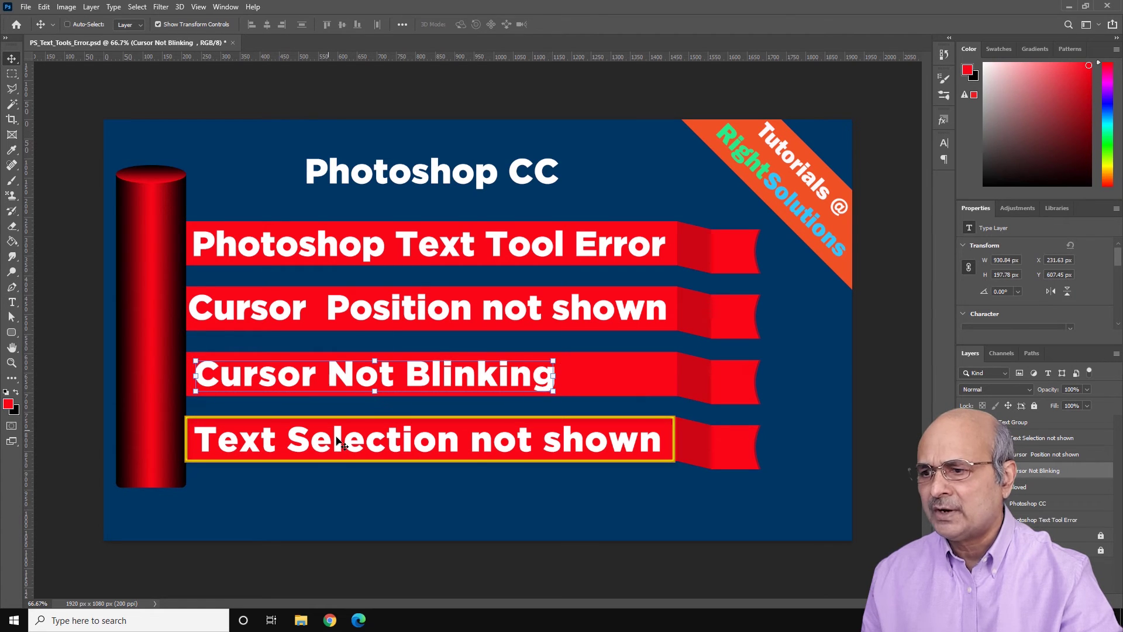
Step: Undo the Cursor Not Blinking spacing and test selecting the word 'Selection' on the last line
key(ctrl)
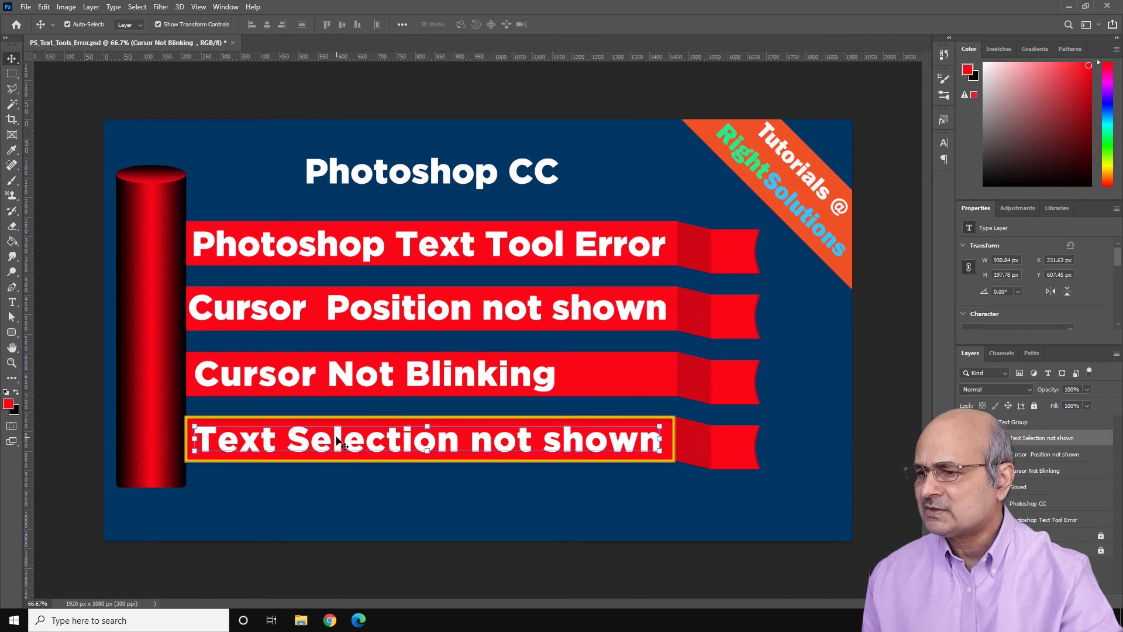
double_click(337, 442)
click(291, 436)
double_click(292, 436)
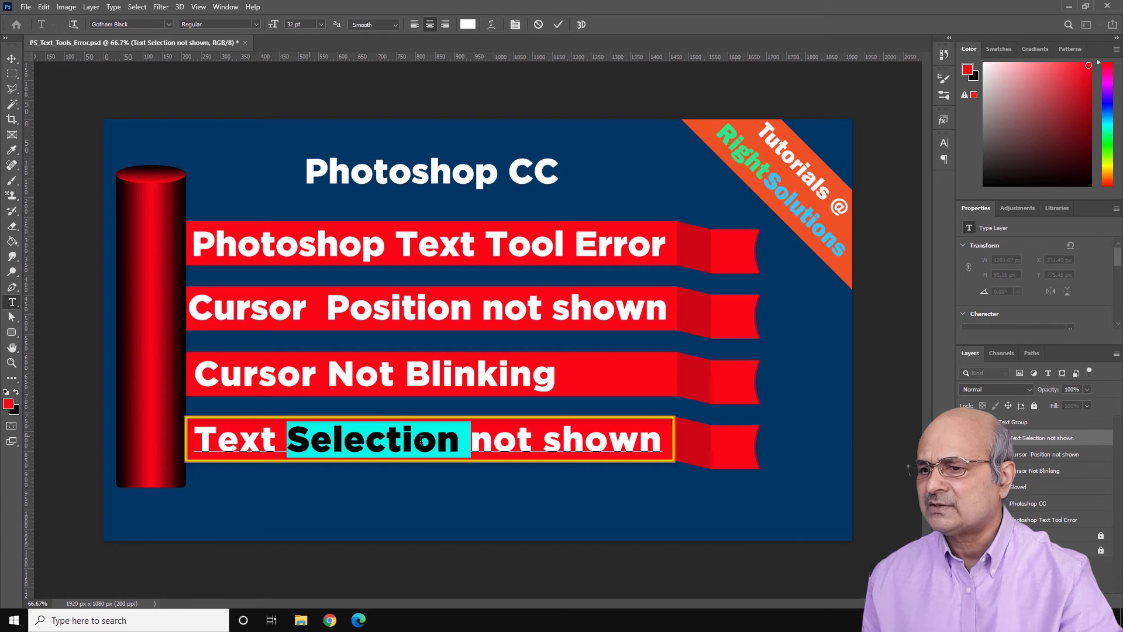
click(472, 442)
Step: Drag-select the word 'shown', commit the last line, and save the document with Ctrl+S
drag(543, 443, 659, 443)
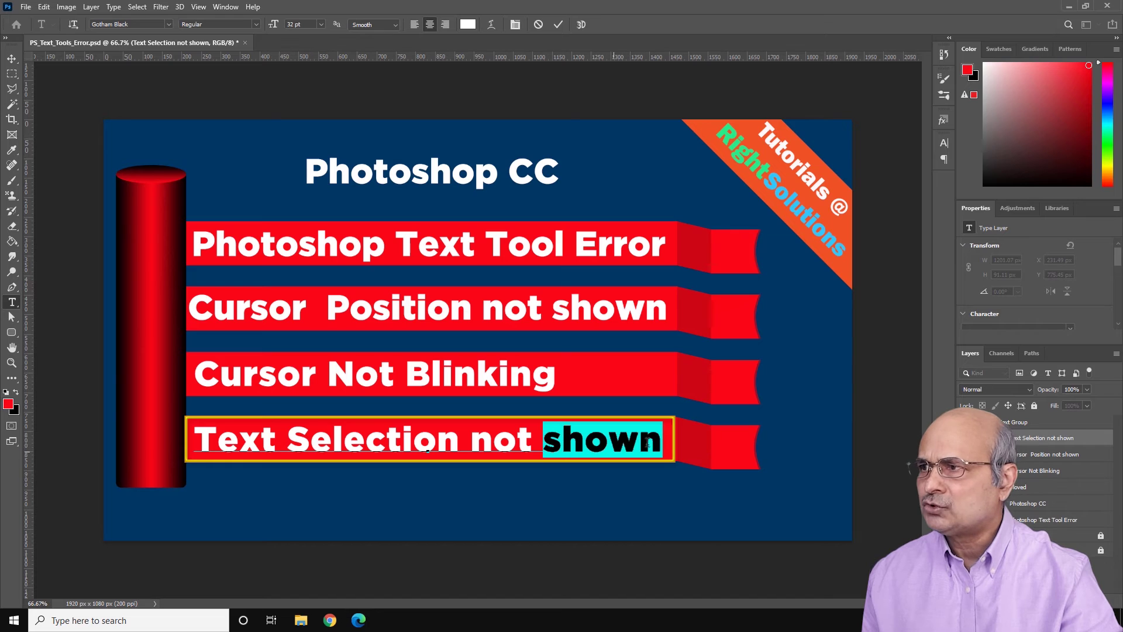
click(598, 440)
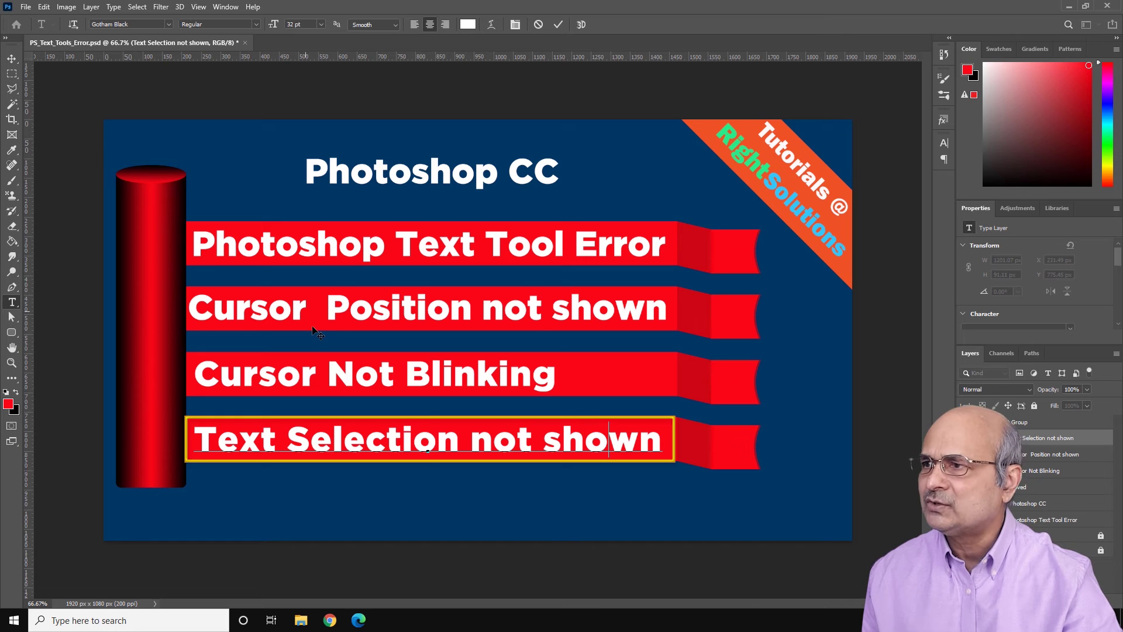
key(ctrl+Return)
key(ctrl+s)
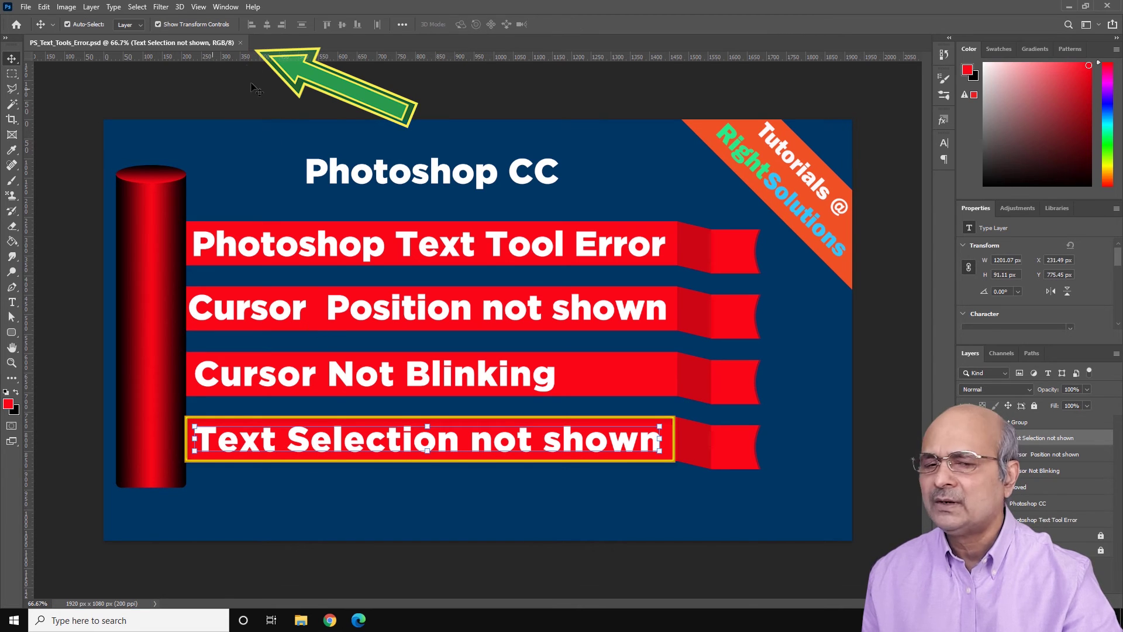
Step: Close the file, uncheck Use Graphics Processor in Performance preferences, then reopen PS_Text_Tools_Error.psd
click(242, 42)
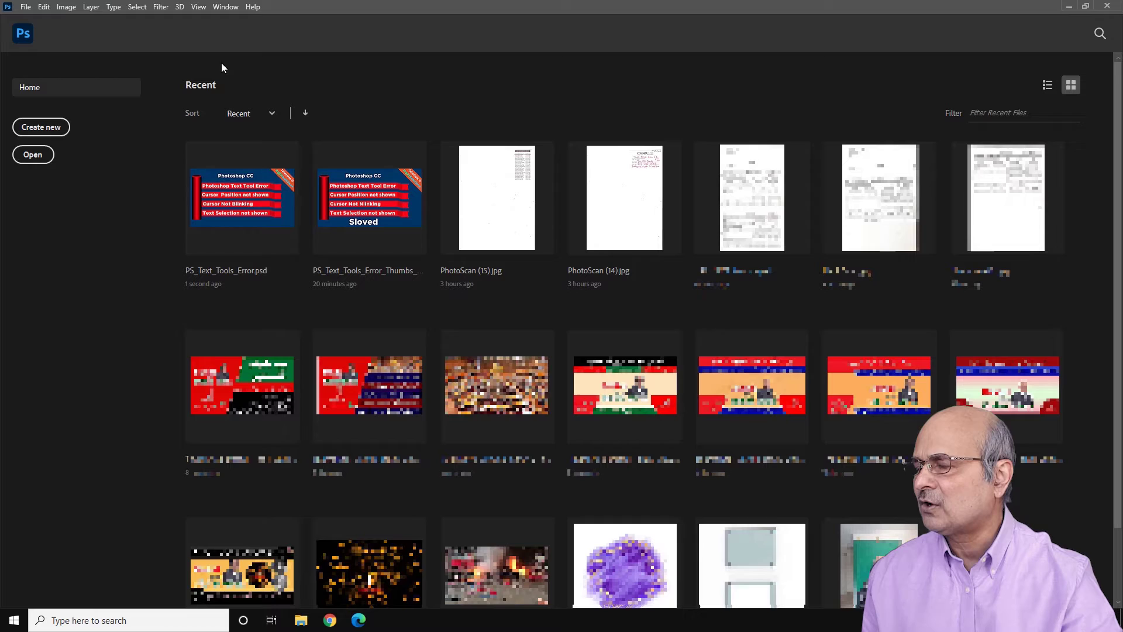
click(45, 7)
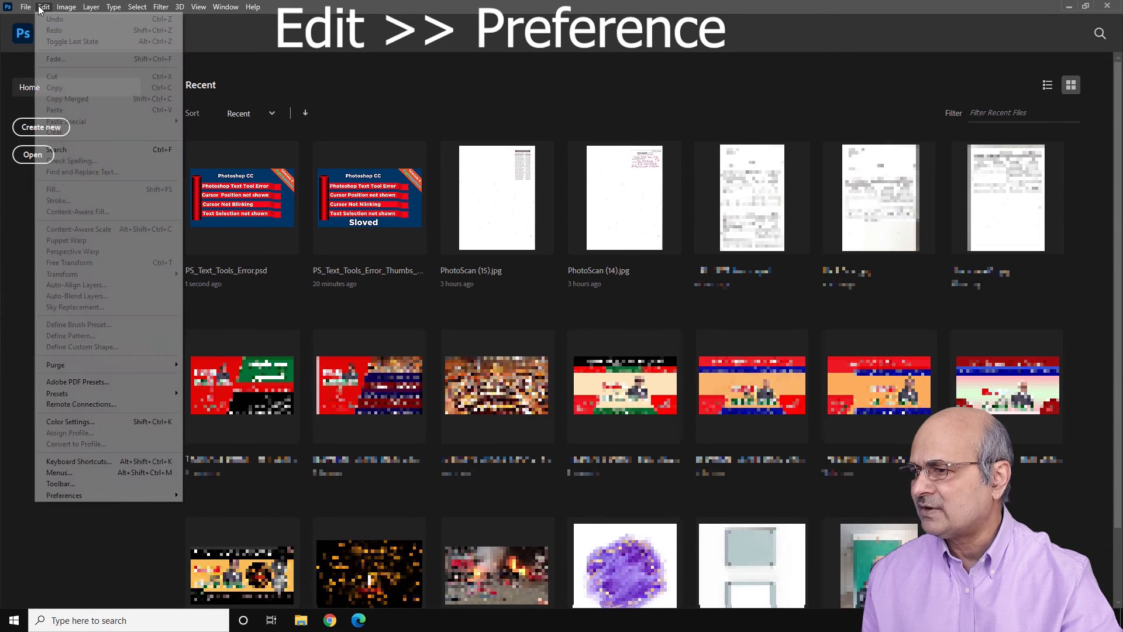
mouse_move(145, 497)
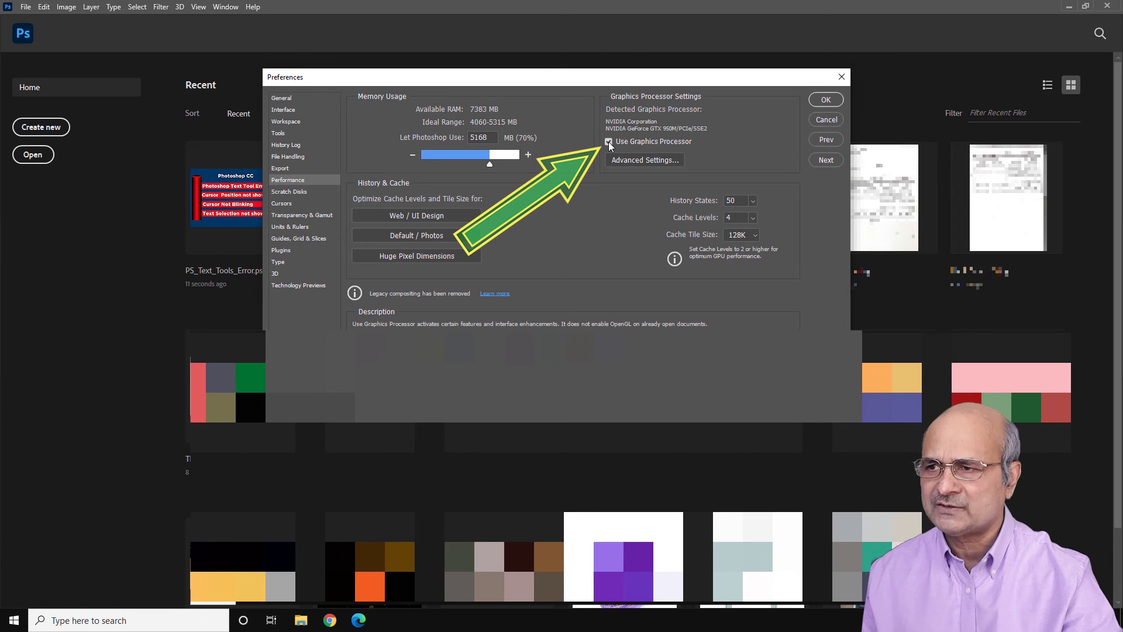
click(608, 142)
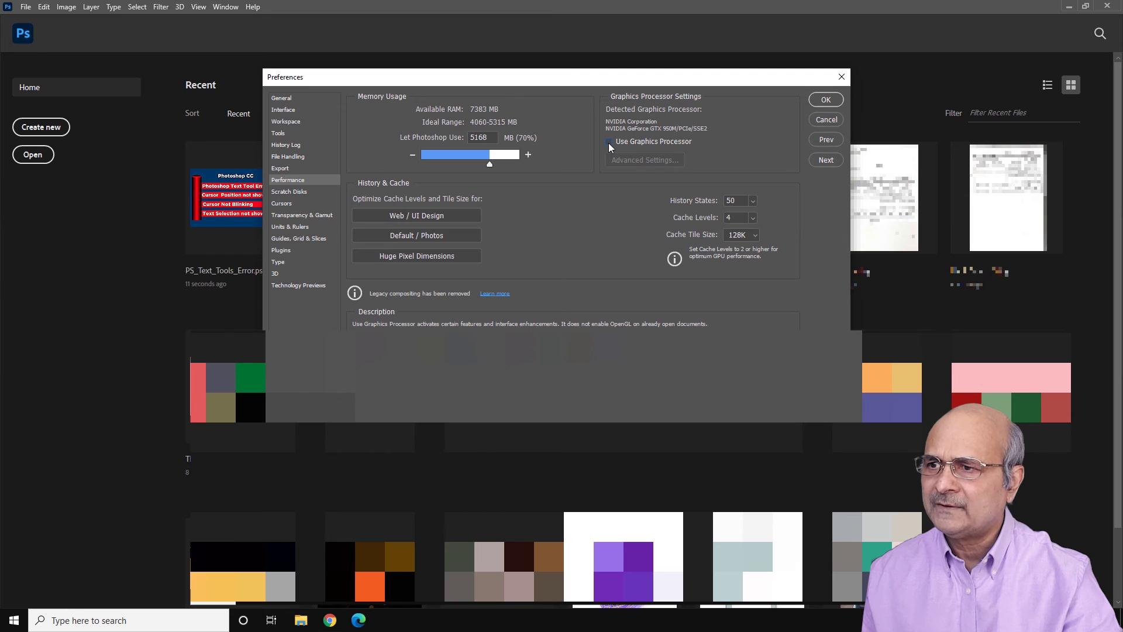
click(822, 100)
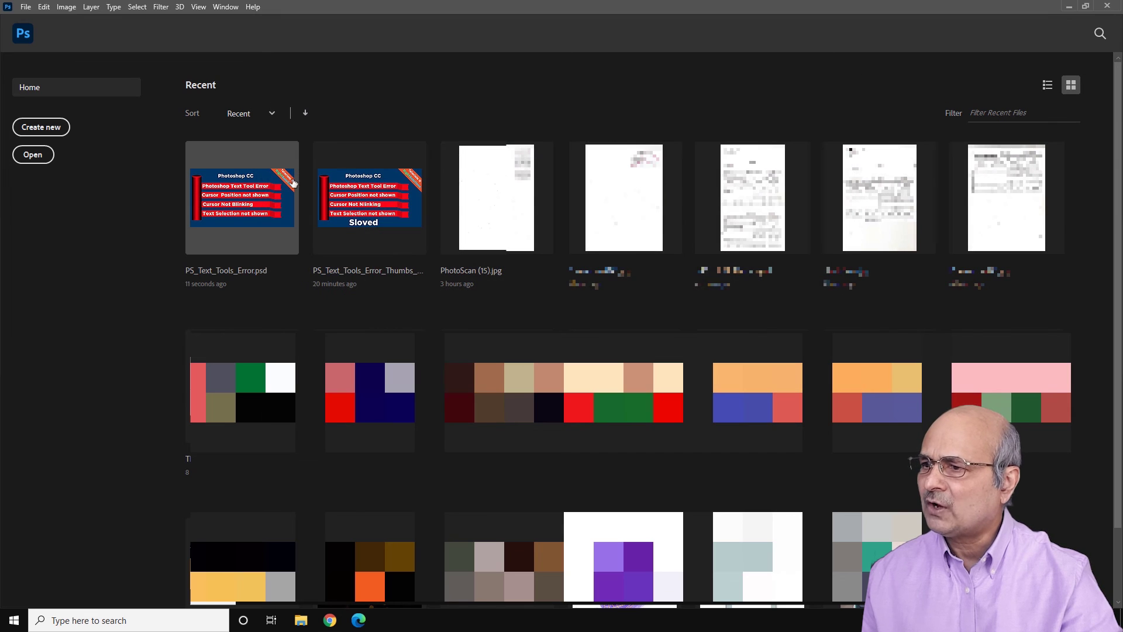
click(262, 187)
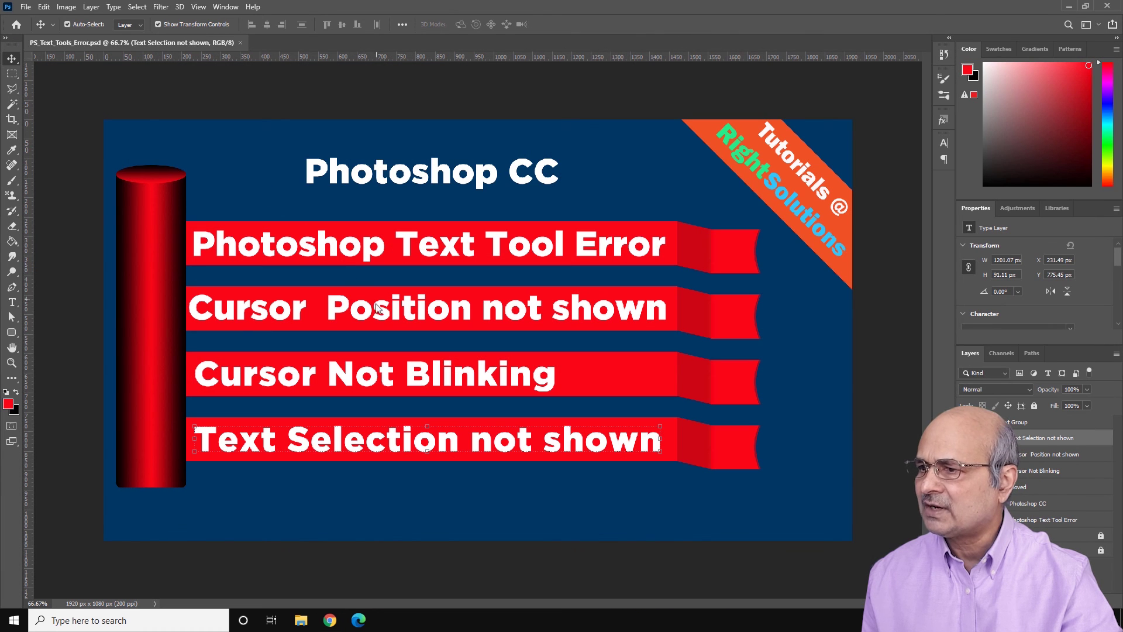